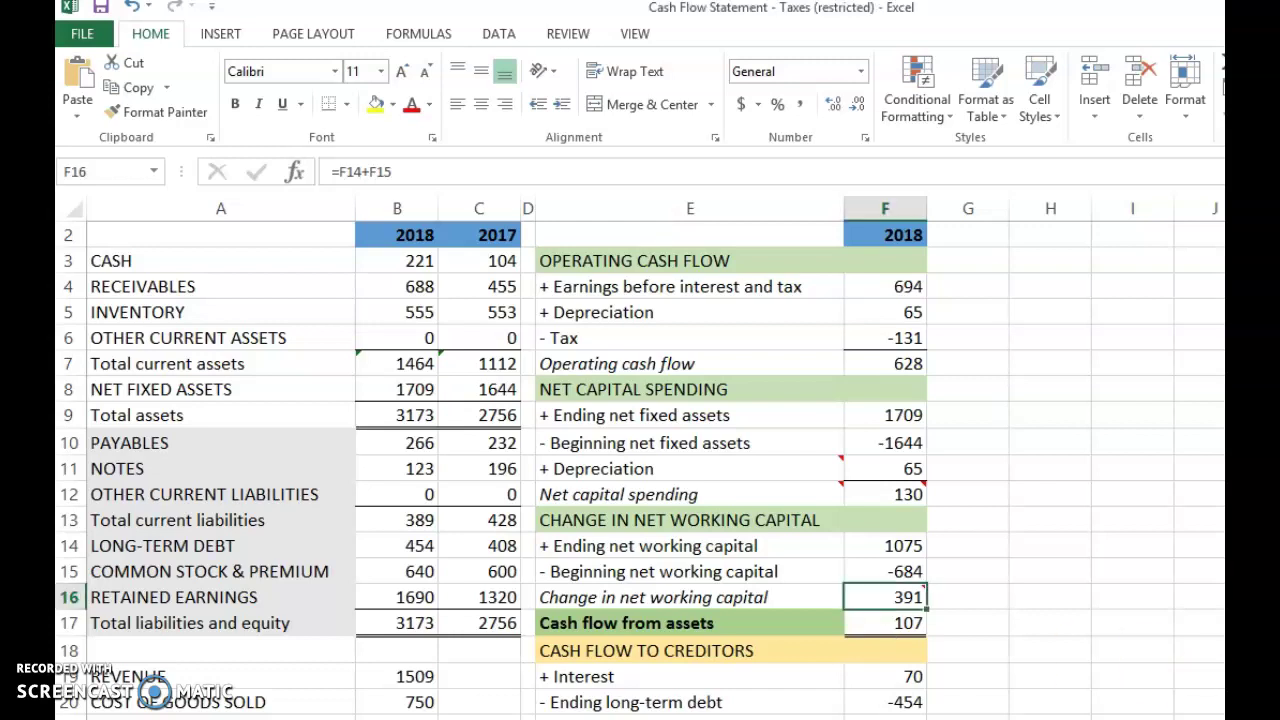
- Trace the interest, ending and beginning long-term debt lines under Cash Flow to Creditors to source cells B24, B14 and C14
{"action": "scroll", "coordinate": [640, 470], "scroll_direction": "down", "scroll_amount": 4}
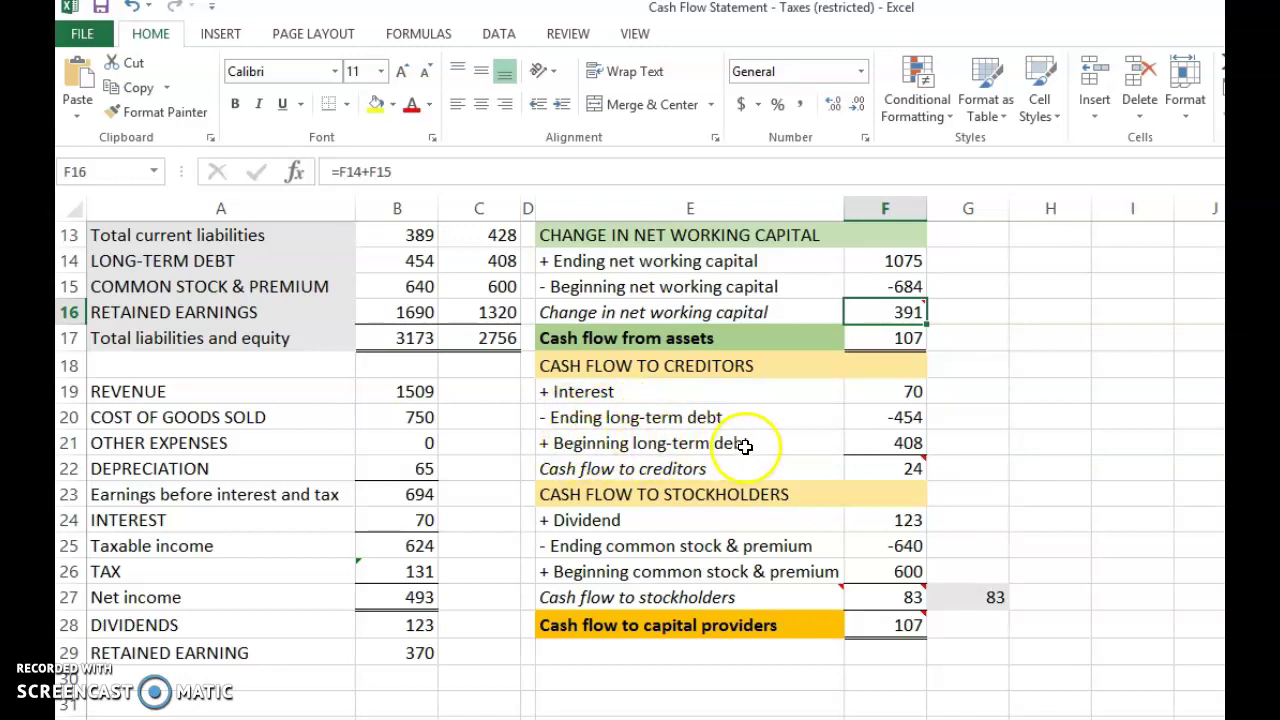
{"action": "left_click", "coordinate": [425, 520]}
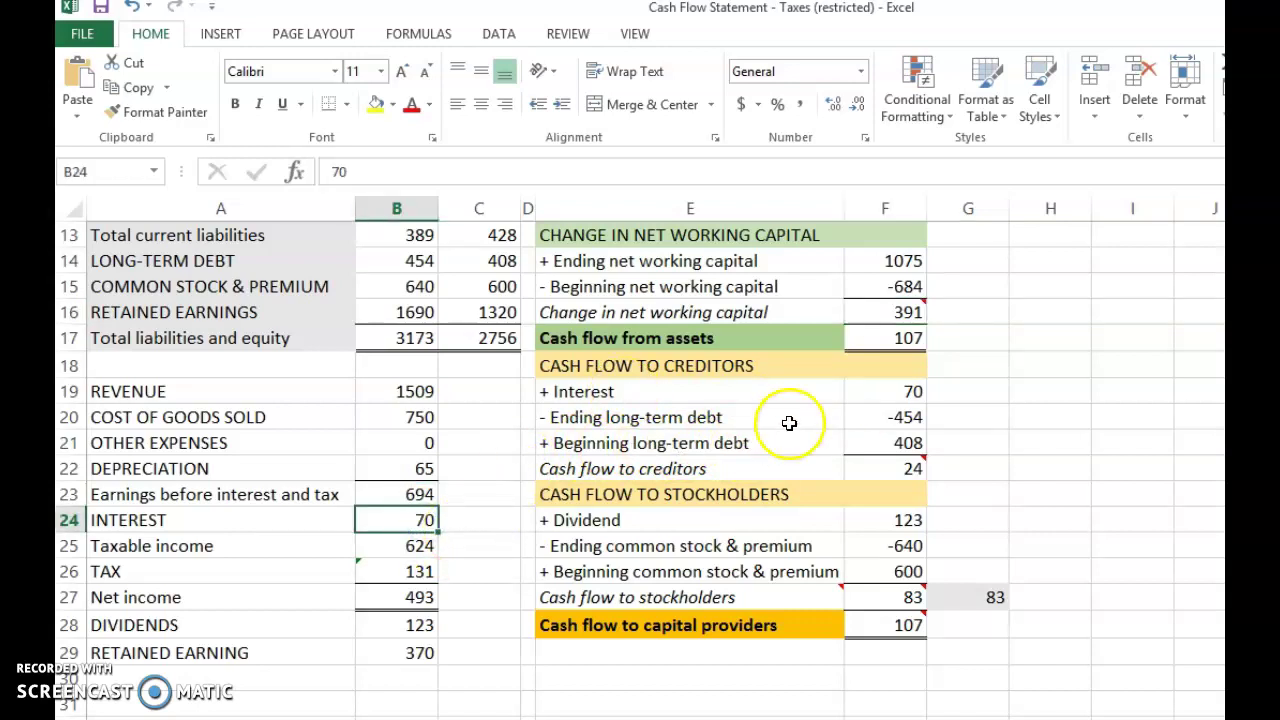
{"action": "left_click", "coordinate": [905, 391]}
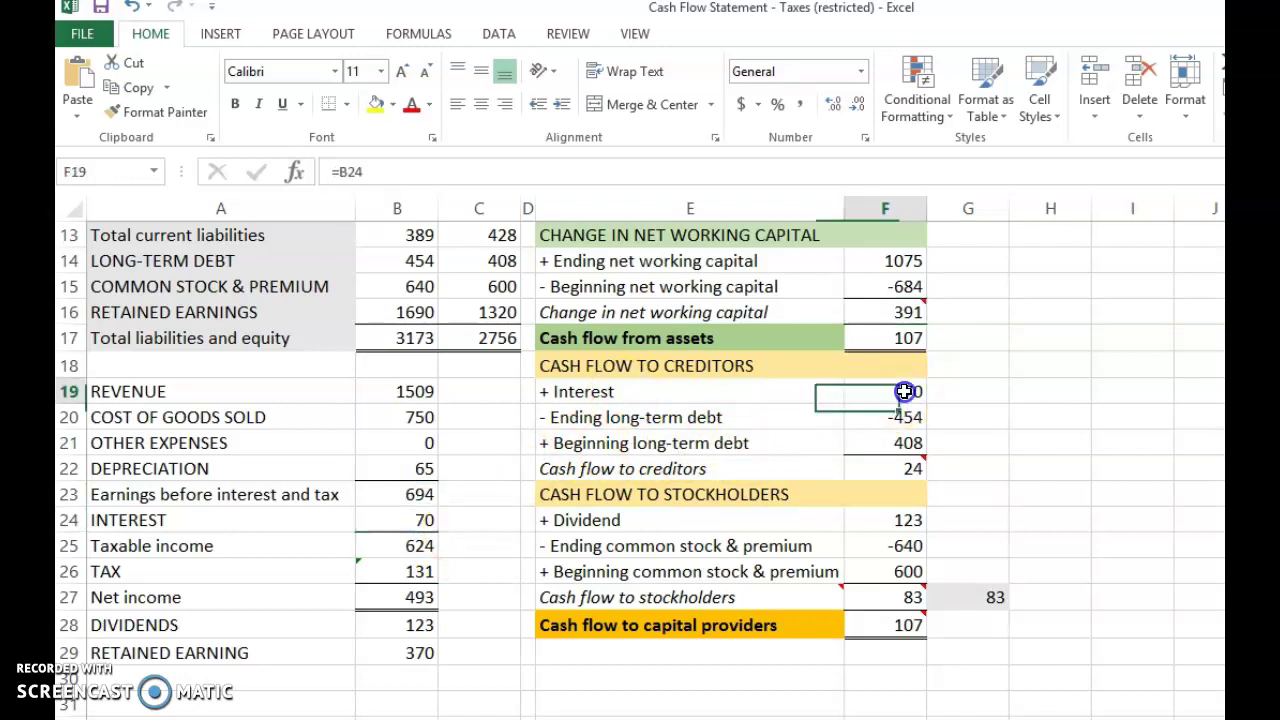
{"action": "left_click", "coordinate": [640, 436]}
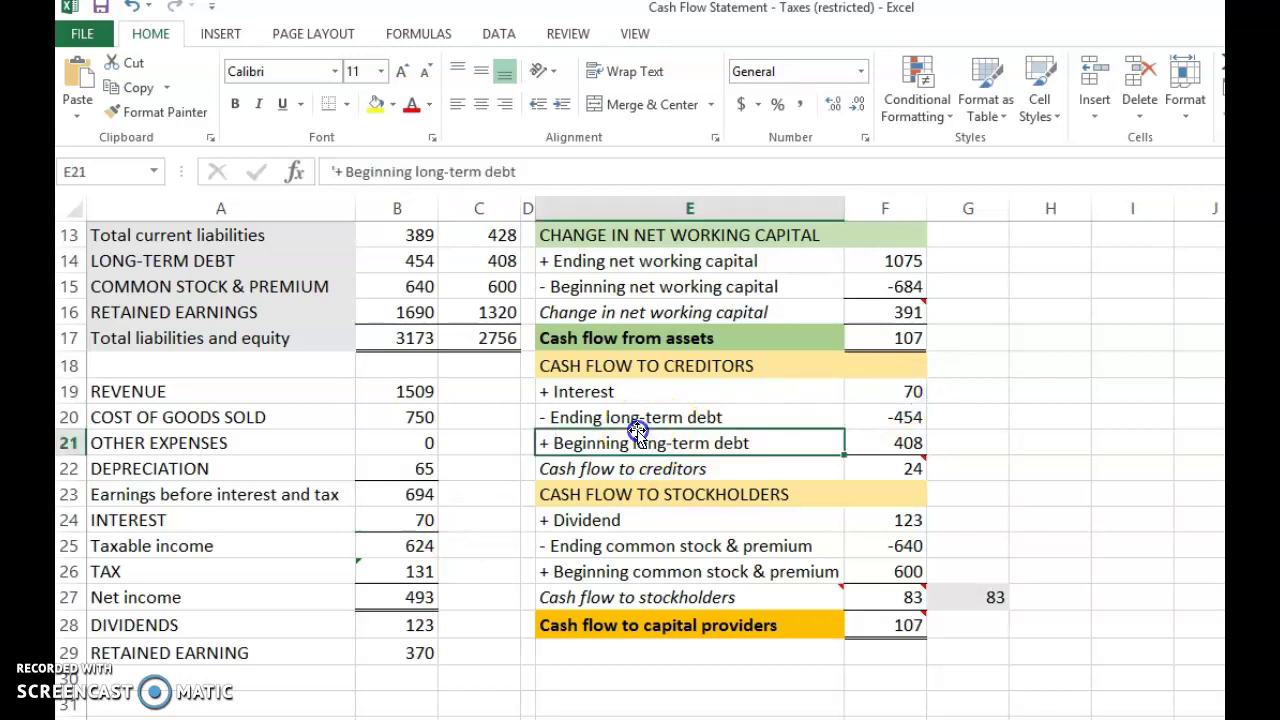
{"action": "left_click", "coordinate": [420, 262]}
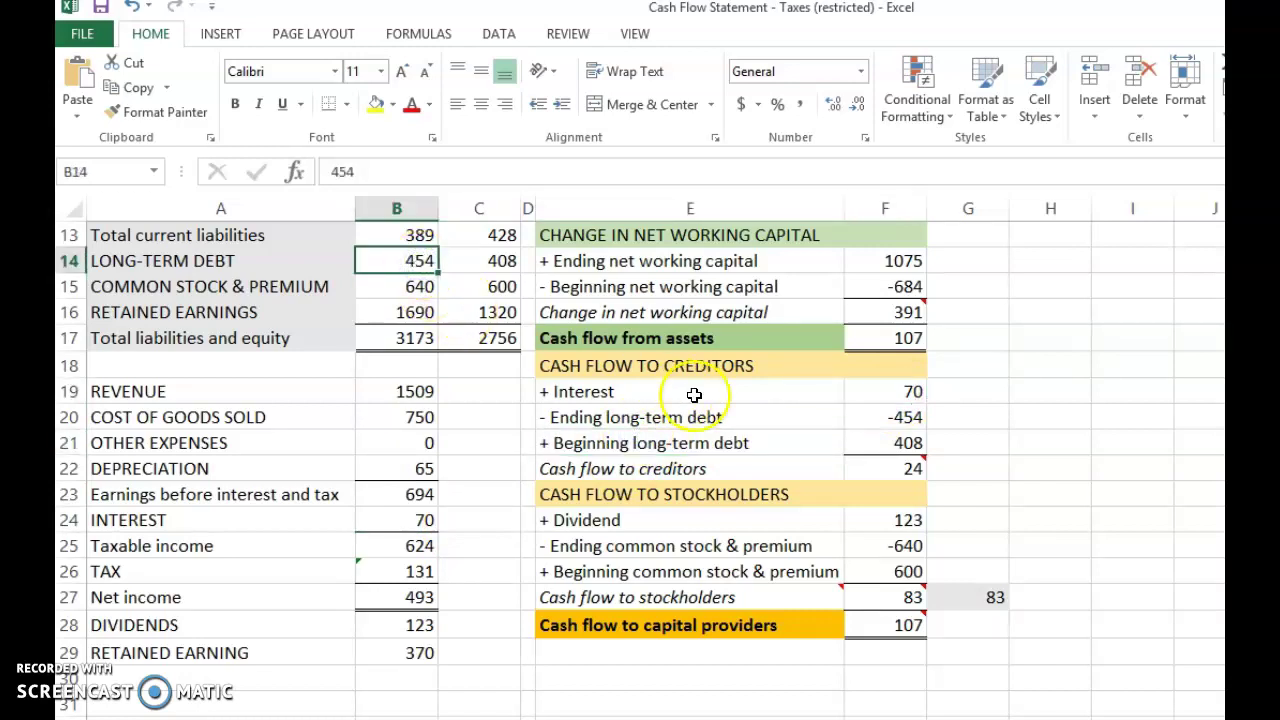
{"action": "left_click", "coordinate": [869, 420]}
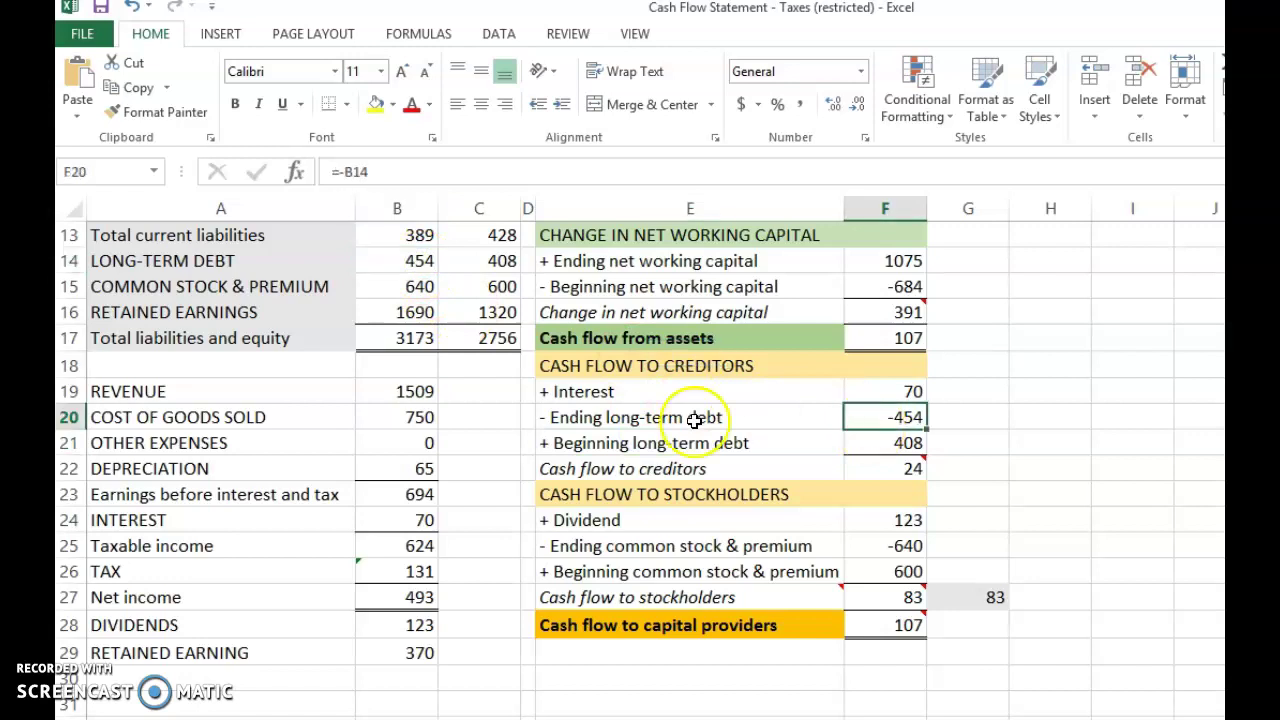
{"action": "left_click", "coordinate": [666, 443]}
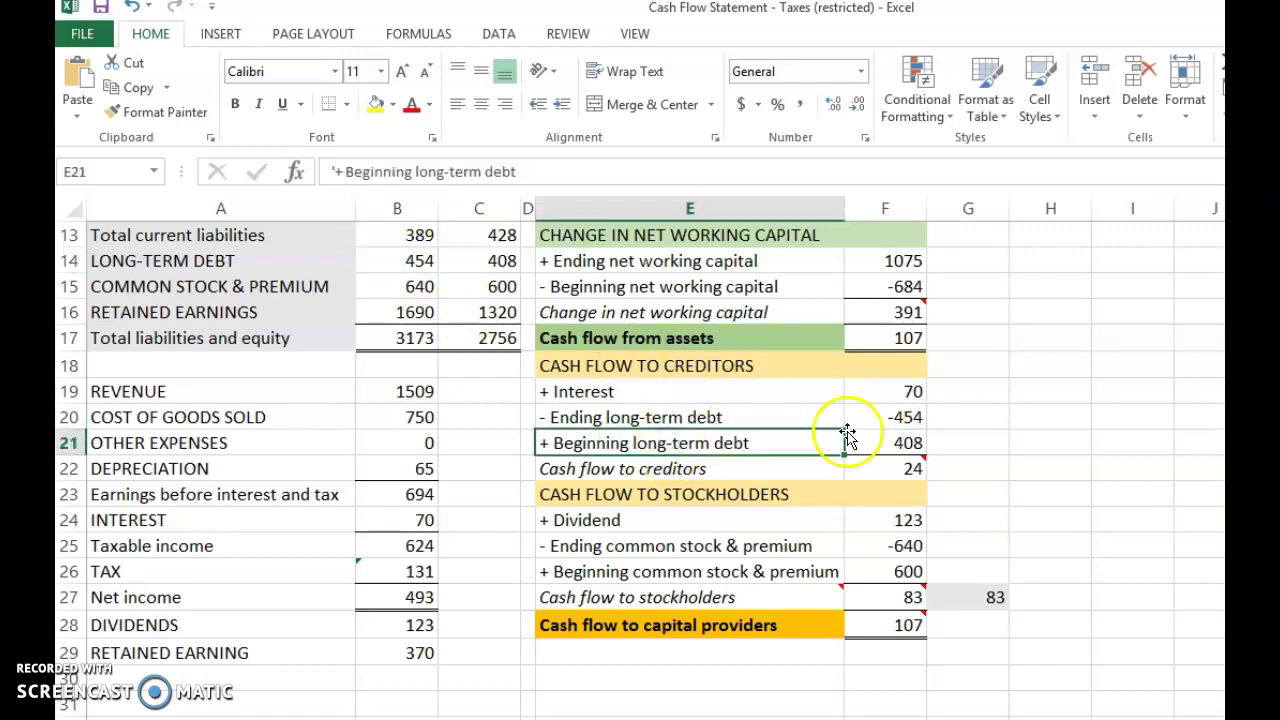
{"action": "left_click", "coordinate": [895, 443]}
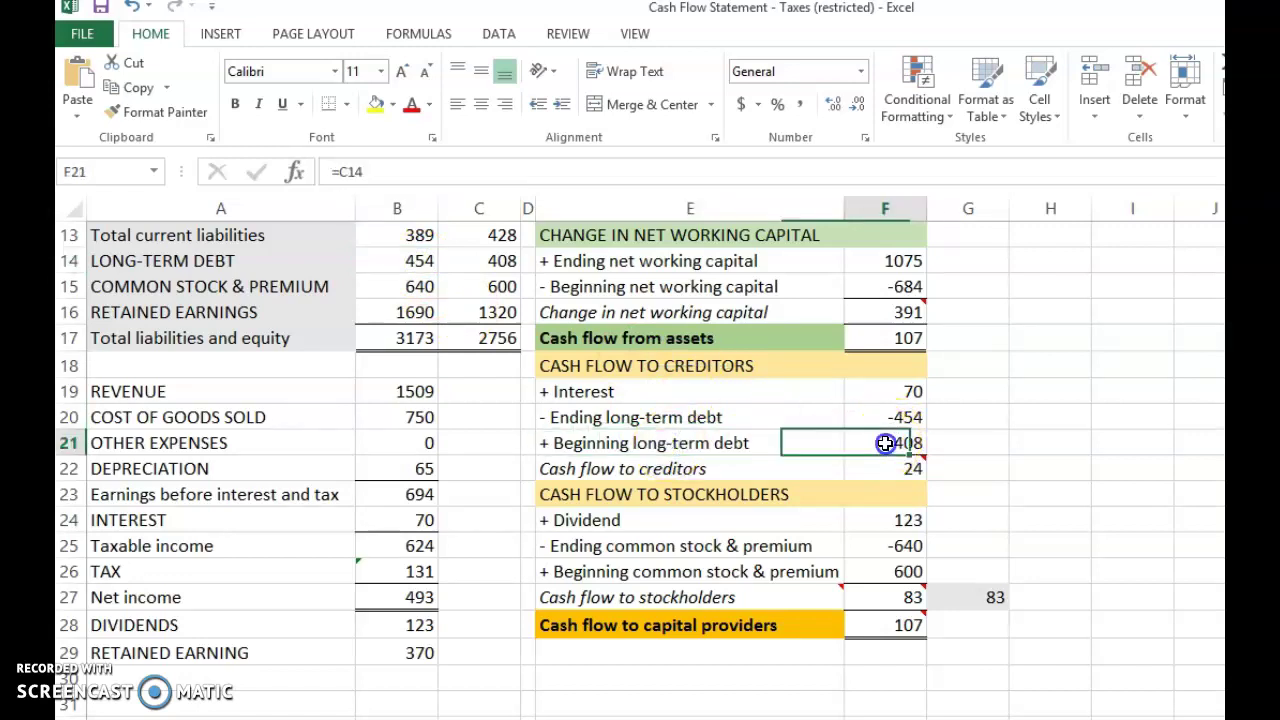
{"action": "left_click", "coordinate": [506, 260]}
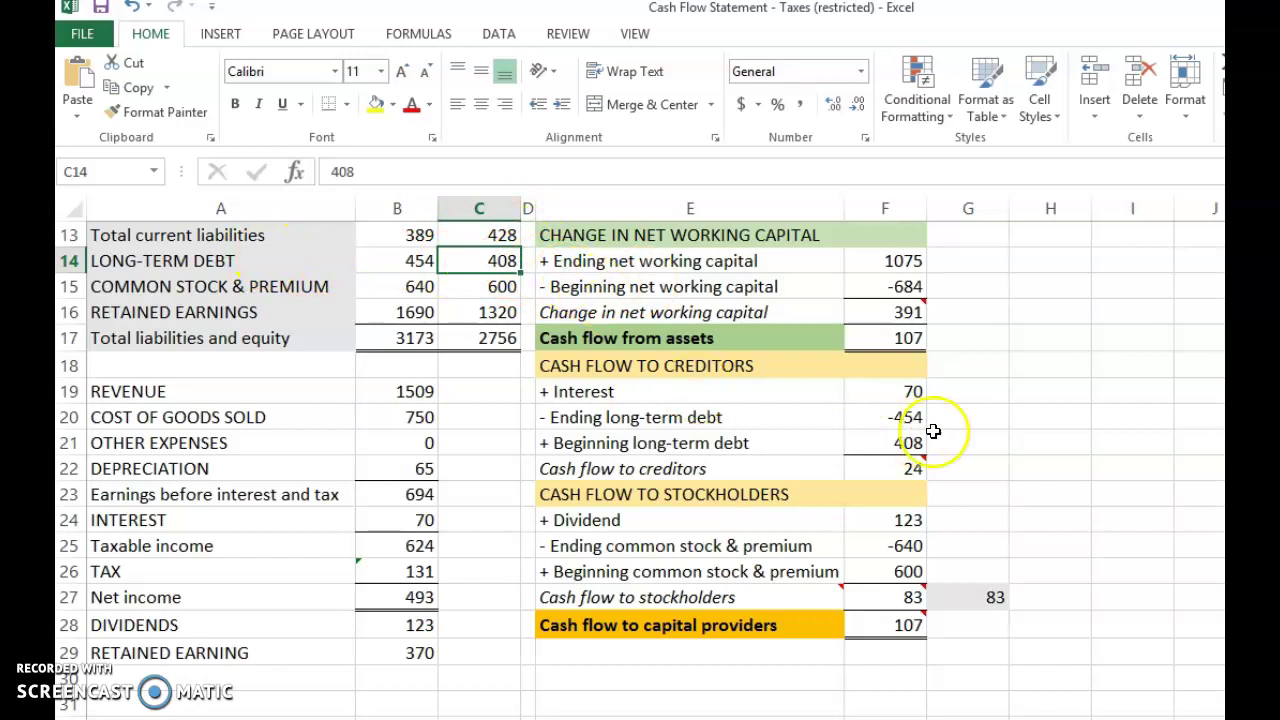
- Review the signs of the interest and ending long-term debt amounts and the formula totalling cash flow to creditors in F22
{"action": "left_click", "coordinate": [880, 393]}
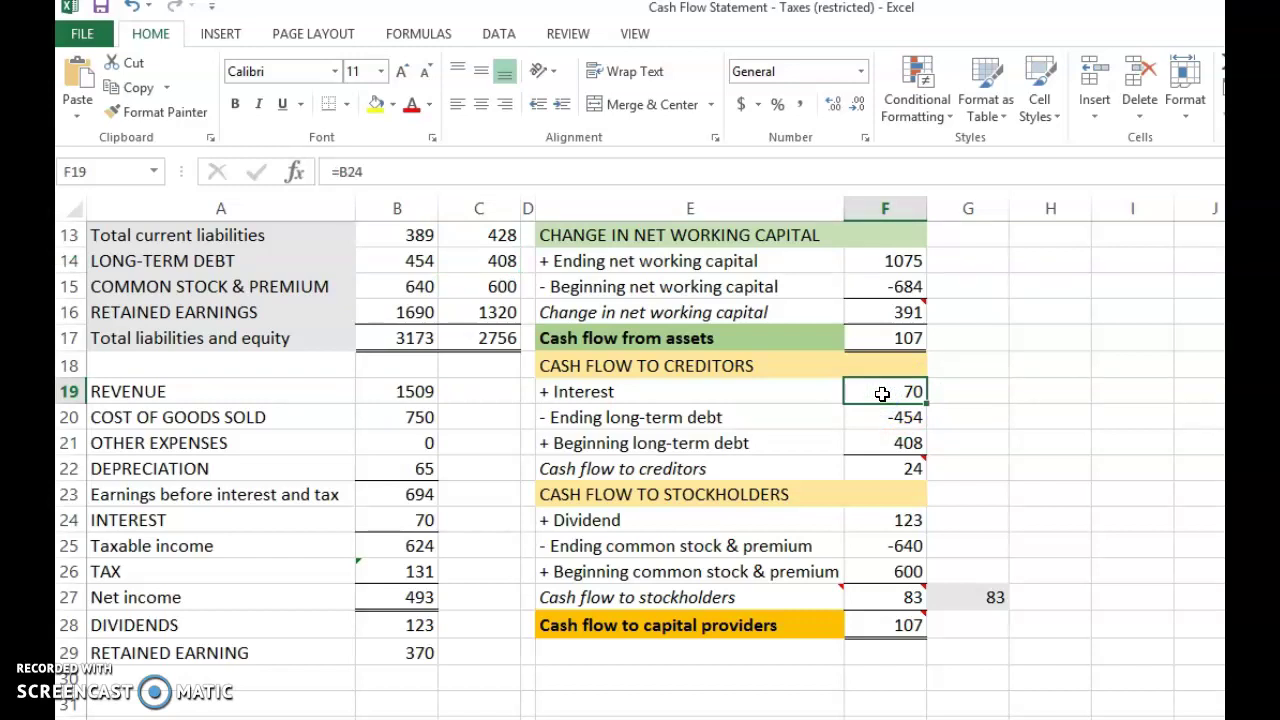
{"action": "left_click", "coordinate": [903, 418]}
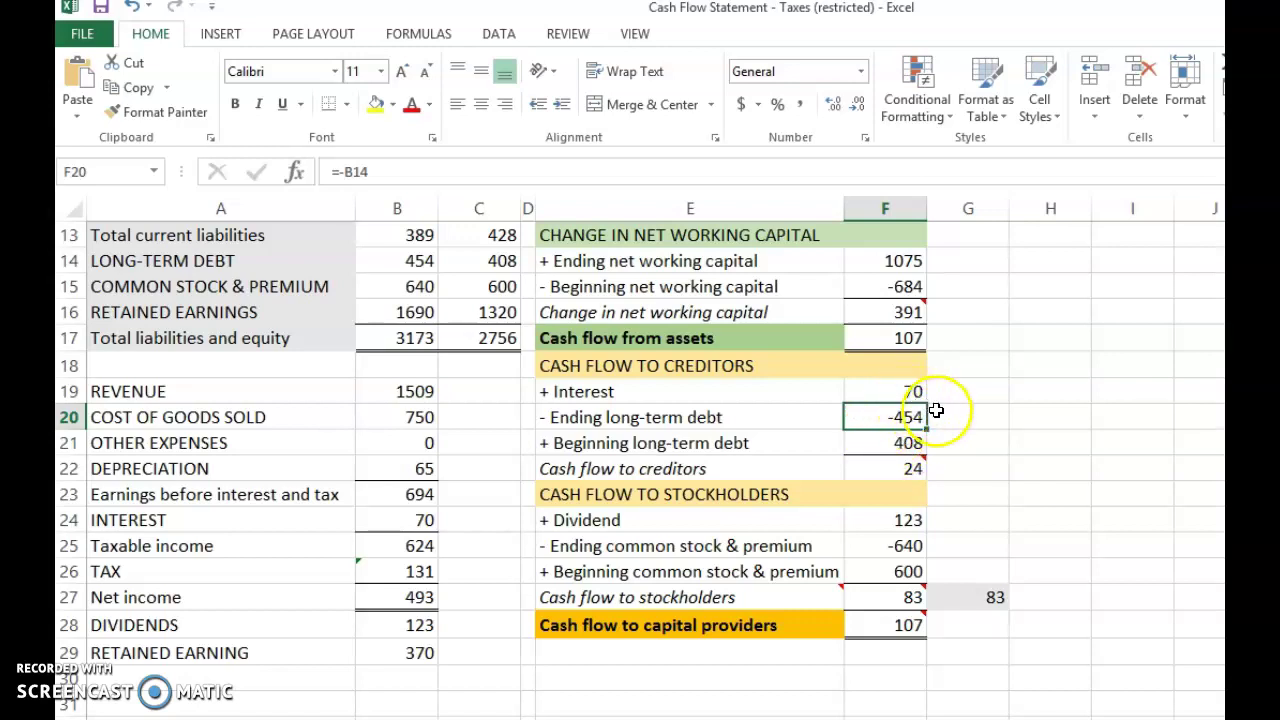
{"action": "left_click", "coordinate": [893, 466]}
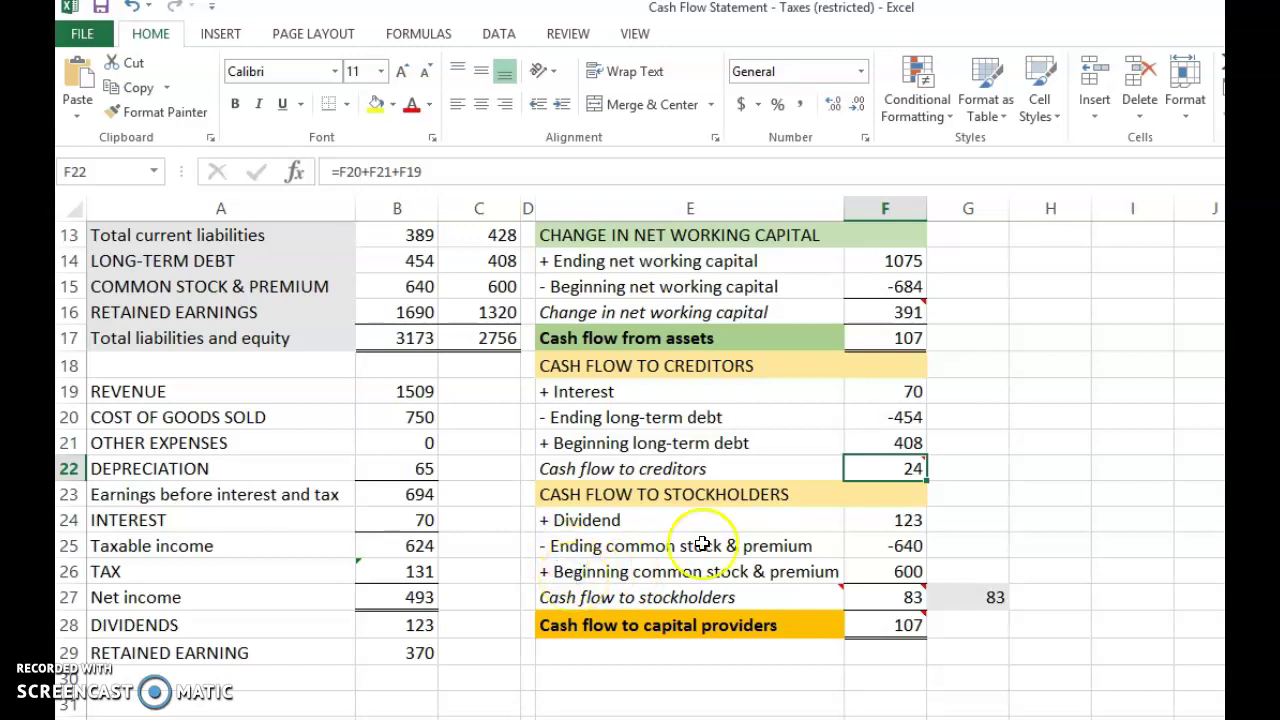
- Trace the dividend and ending common stock & premium lines under Cash Flow to Stockholders to source cells B28 and B15
{"action": "left_click", "coordinate": [415, 627]}
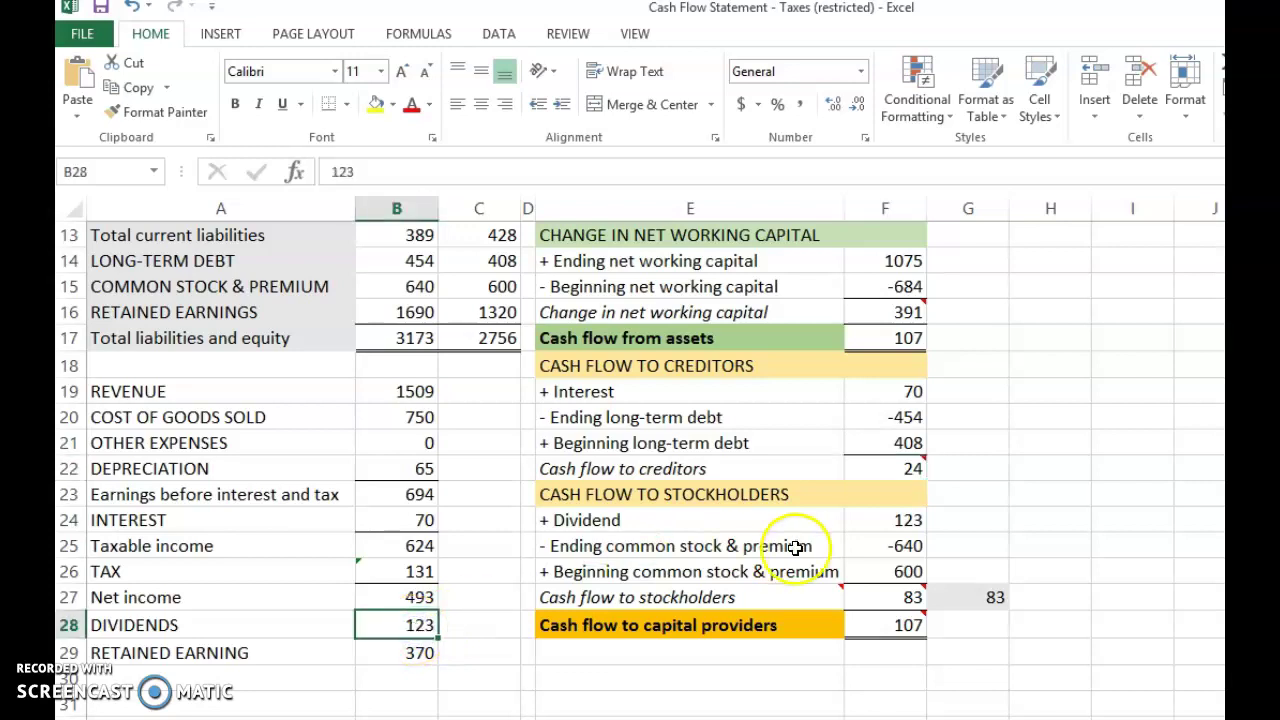
{"action": "left_click", "coordinate": [890, 504]}
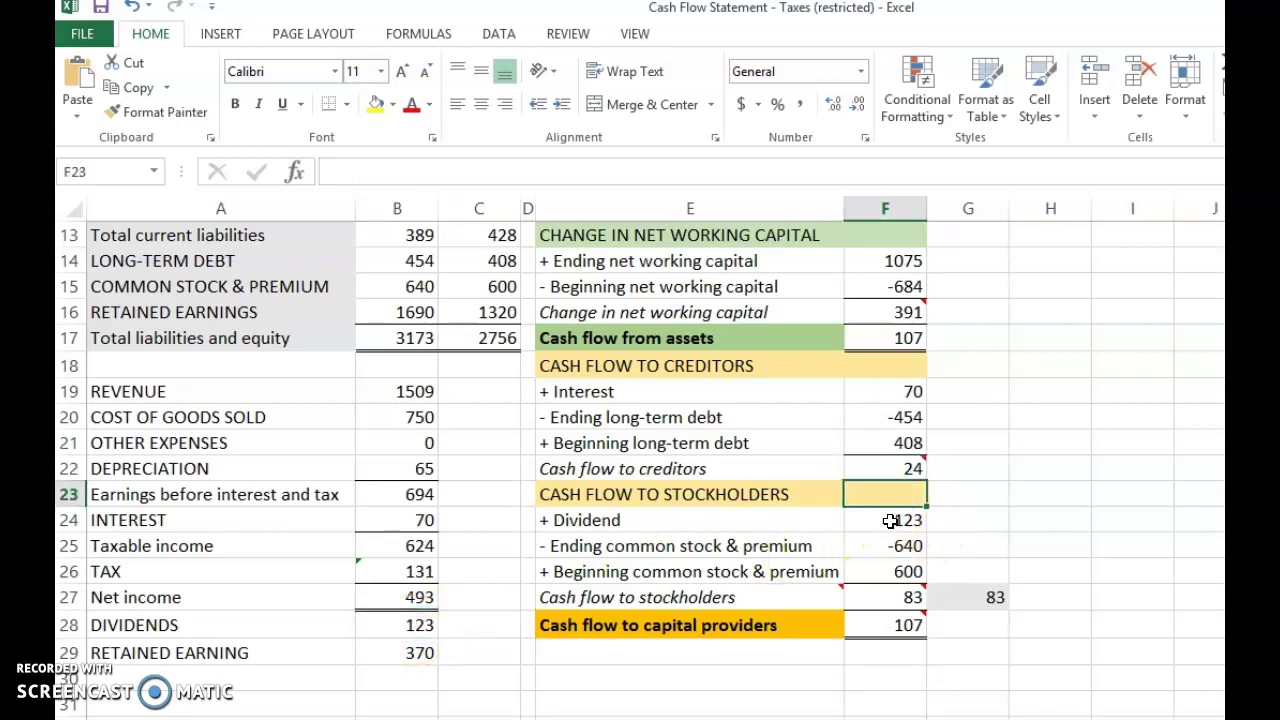
{"action": "left_click", "coordinate": [890, 520]}
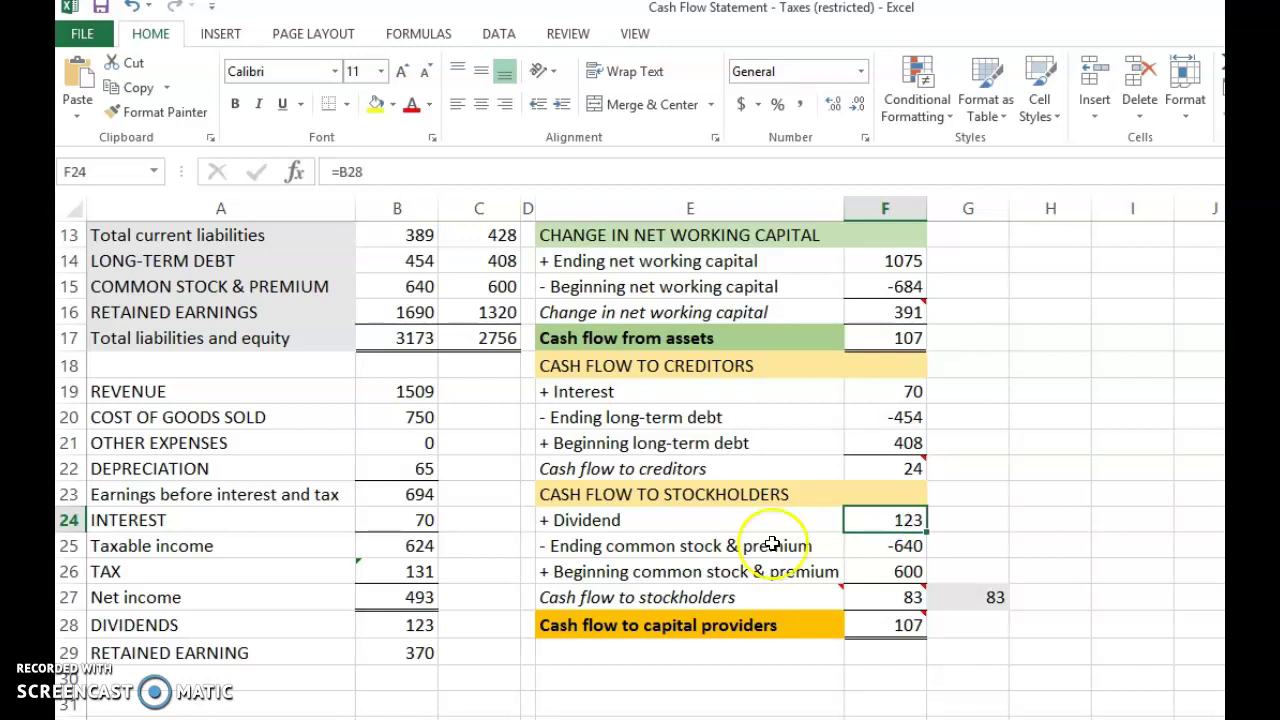
{"action": "left_click", "coordinate": [580, 546]}
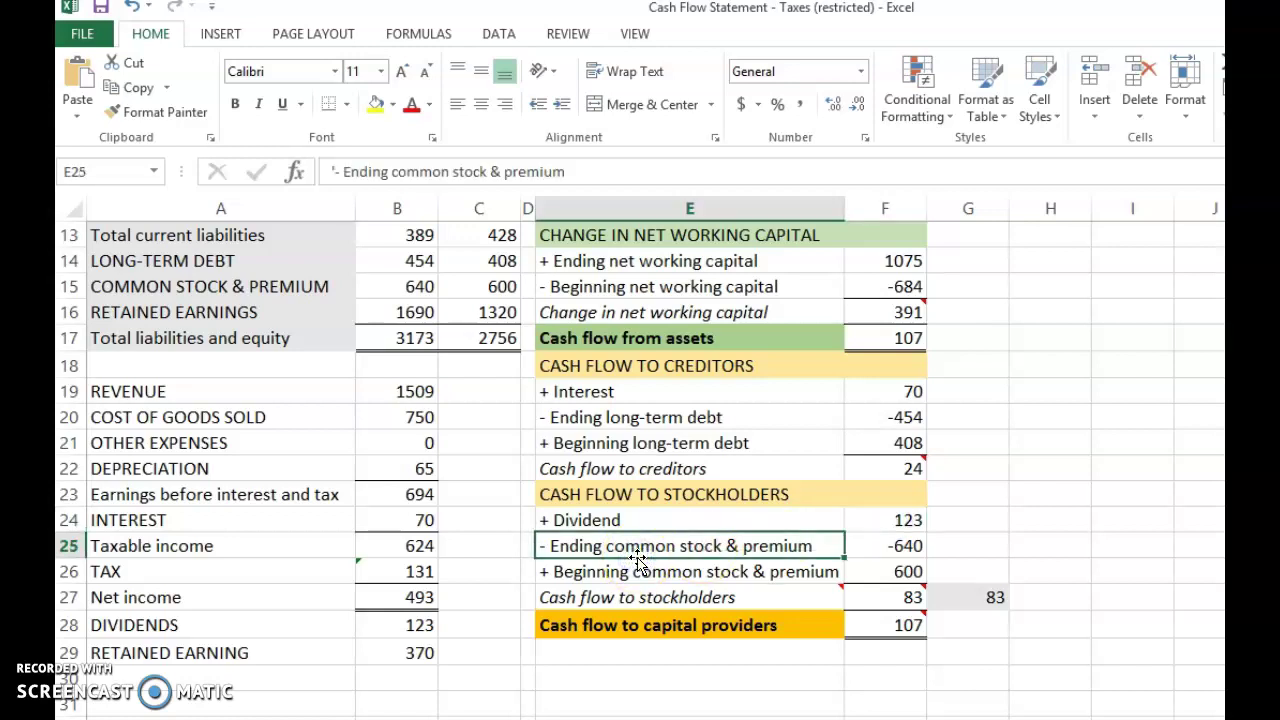
{"action": "left_click", "coordinate": [417, 287]}
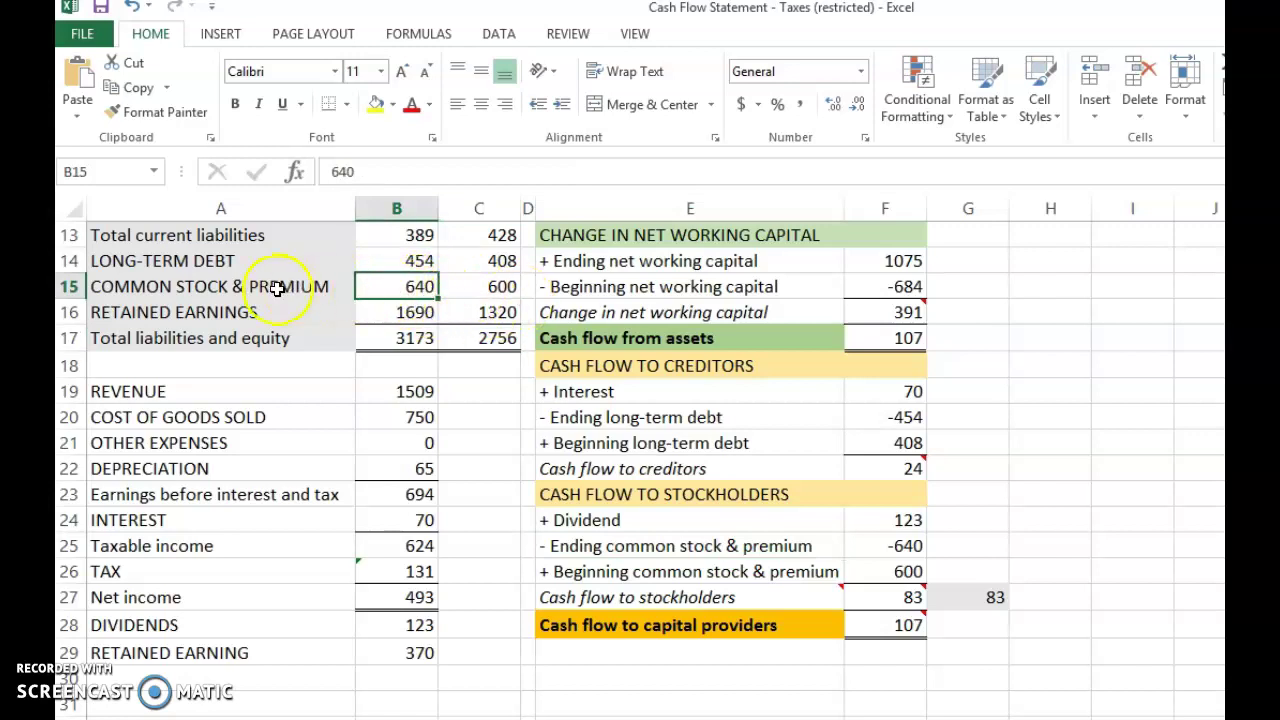
{"action": "left_click", "coordinate": [379, 284]}
{"action": "left_click_drag", "start_coordinate": [379, 290], "coordinate": [380, 314]}
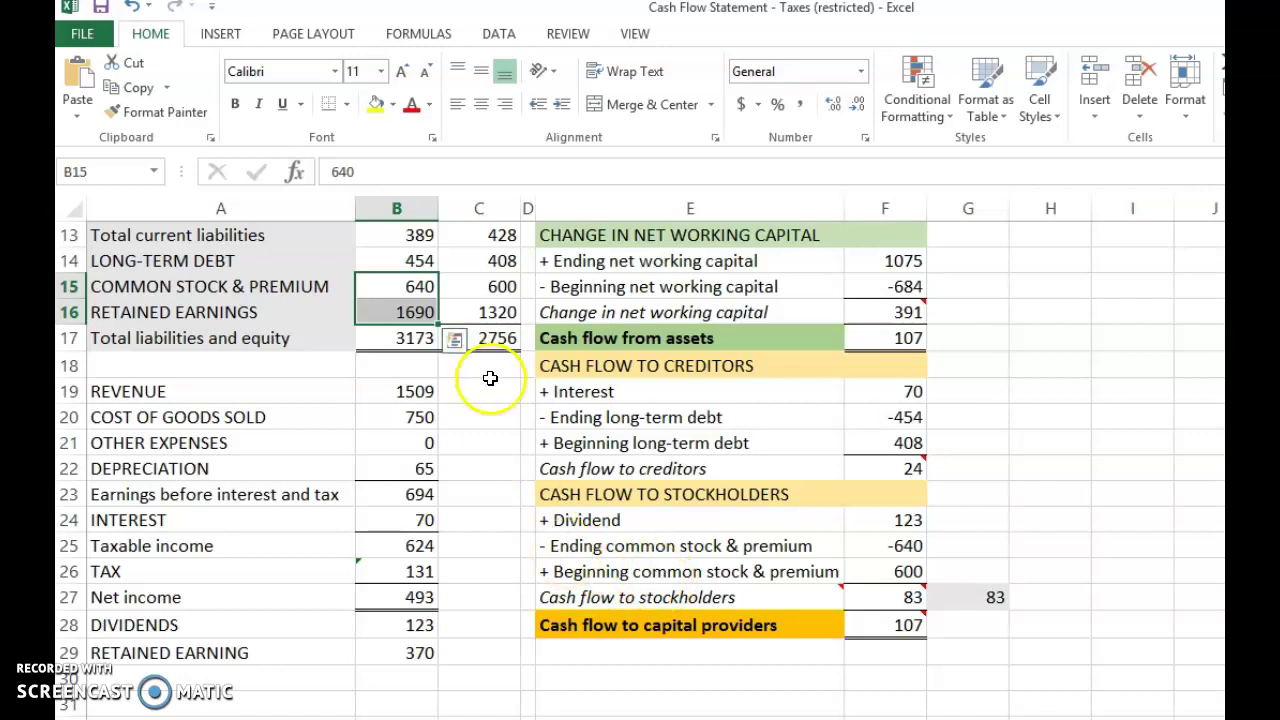
{"action": "left_click", "coordinate": [386, 287]}
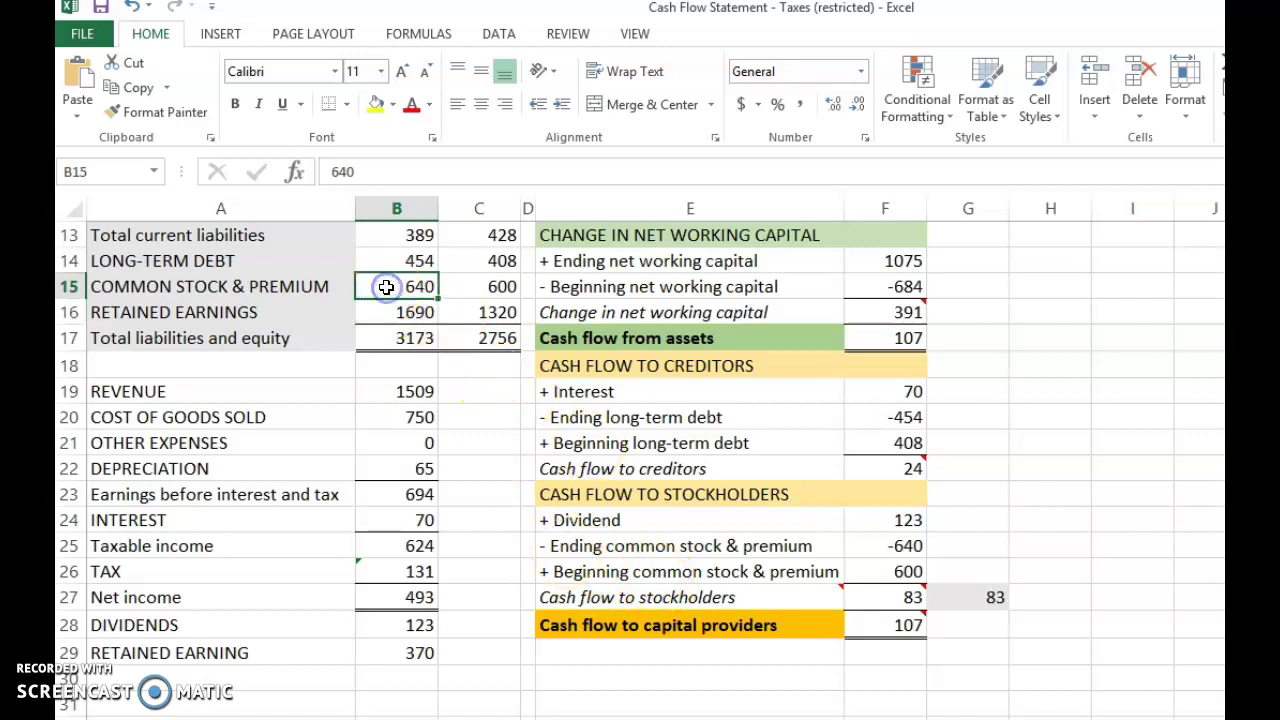
{"action": "left_click", "coordinate": [895, 545]}
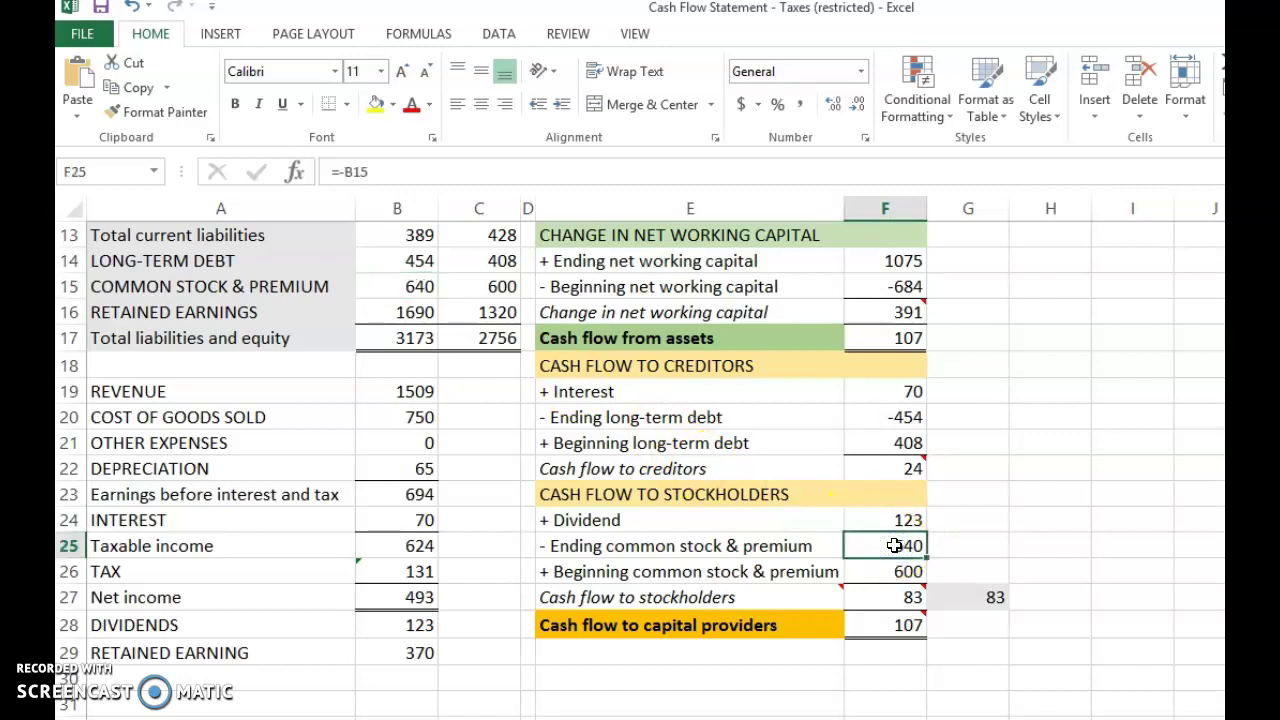
- Compare the beginning common stock & premium line with C15, and inspect the cash flow to stockholders formula and note in F27
{"action": "left_click", "coordinate": [468, 287]}
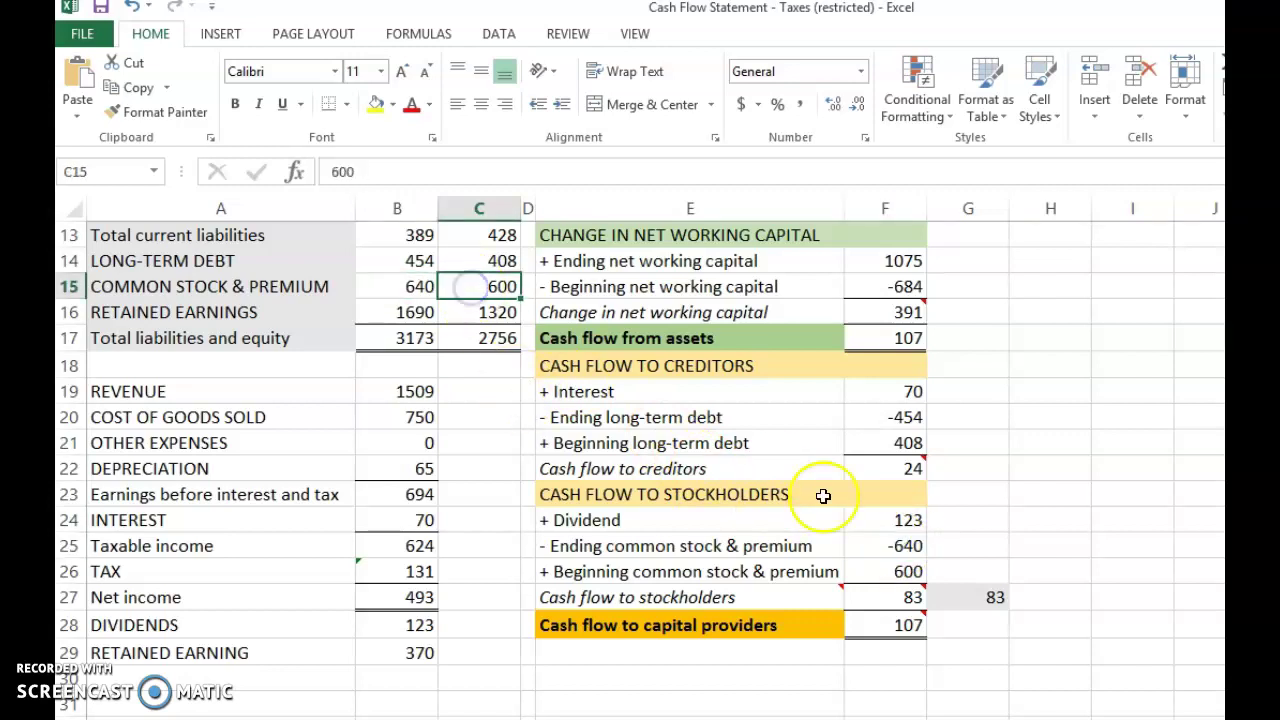
{"action": "left_click", "coordinate": [884, 572]}
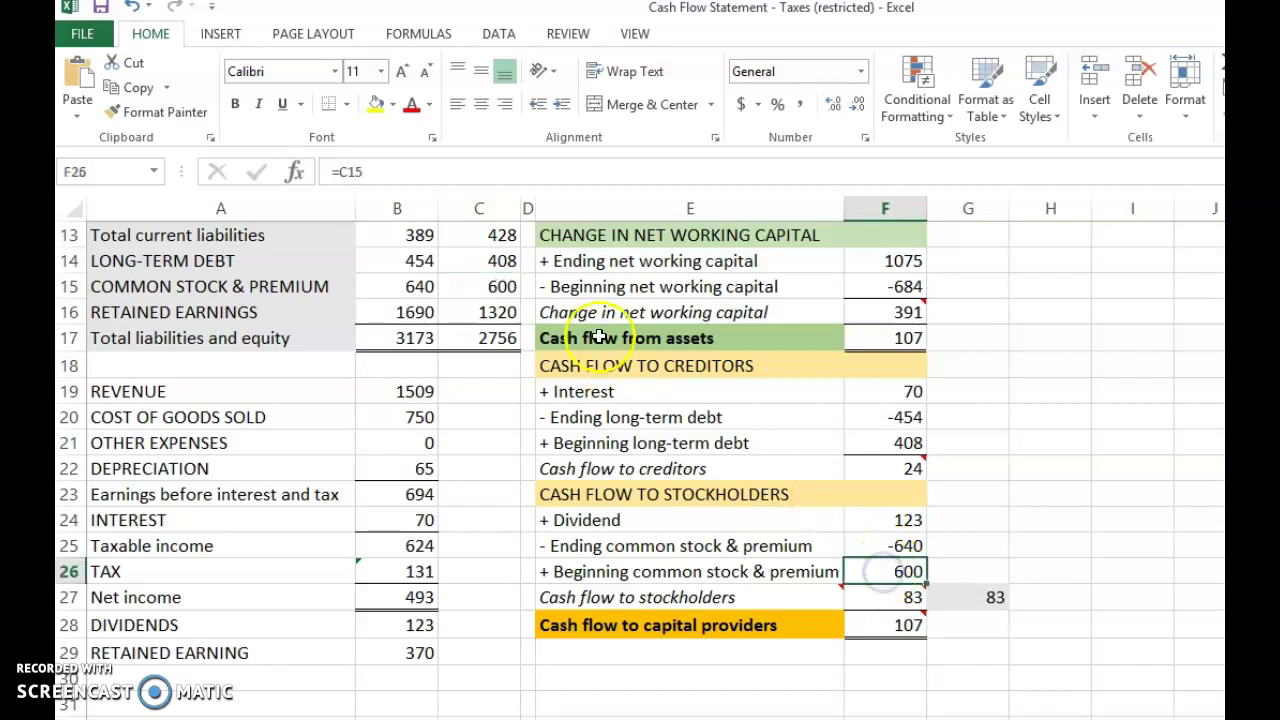
{"action": "left_click", "coordinate": [496, 290]}
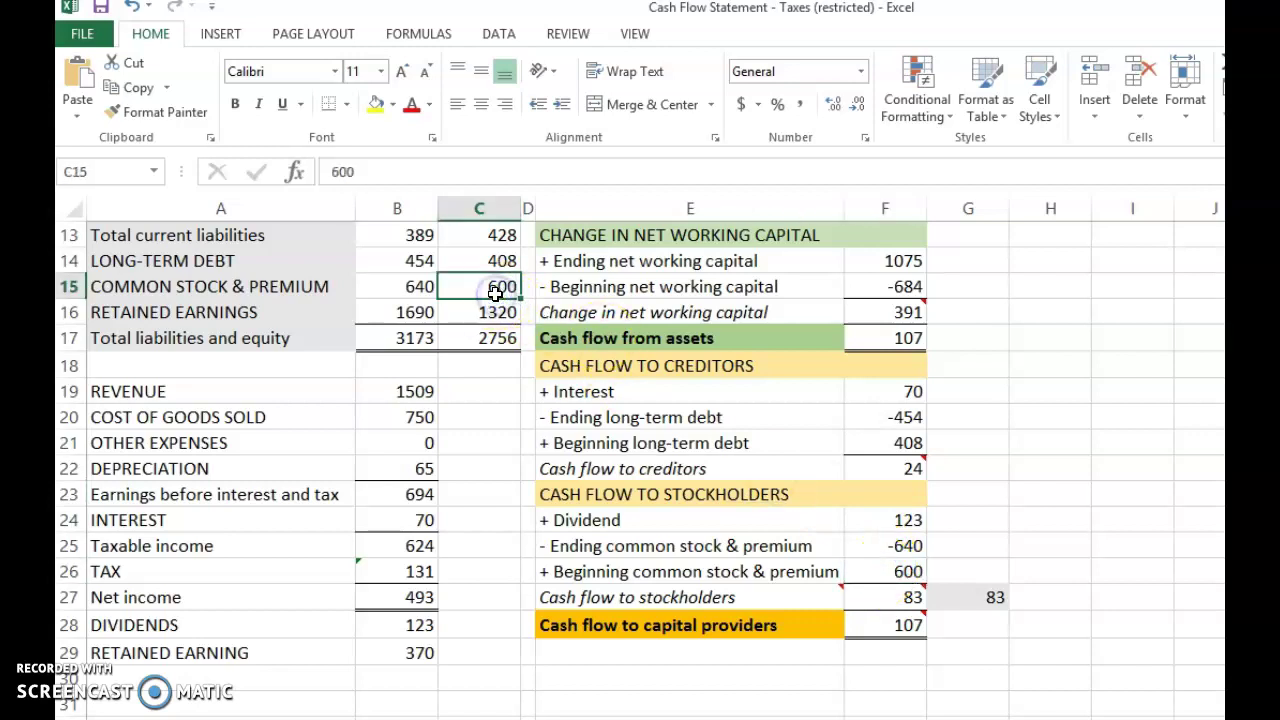
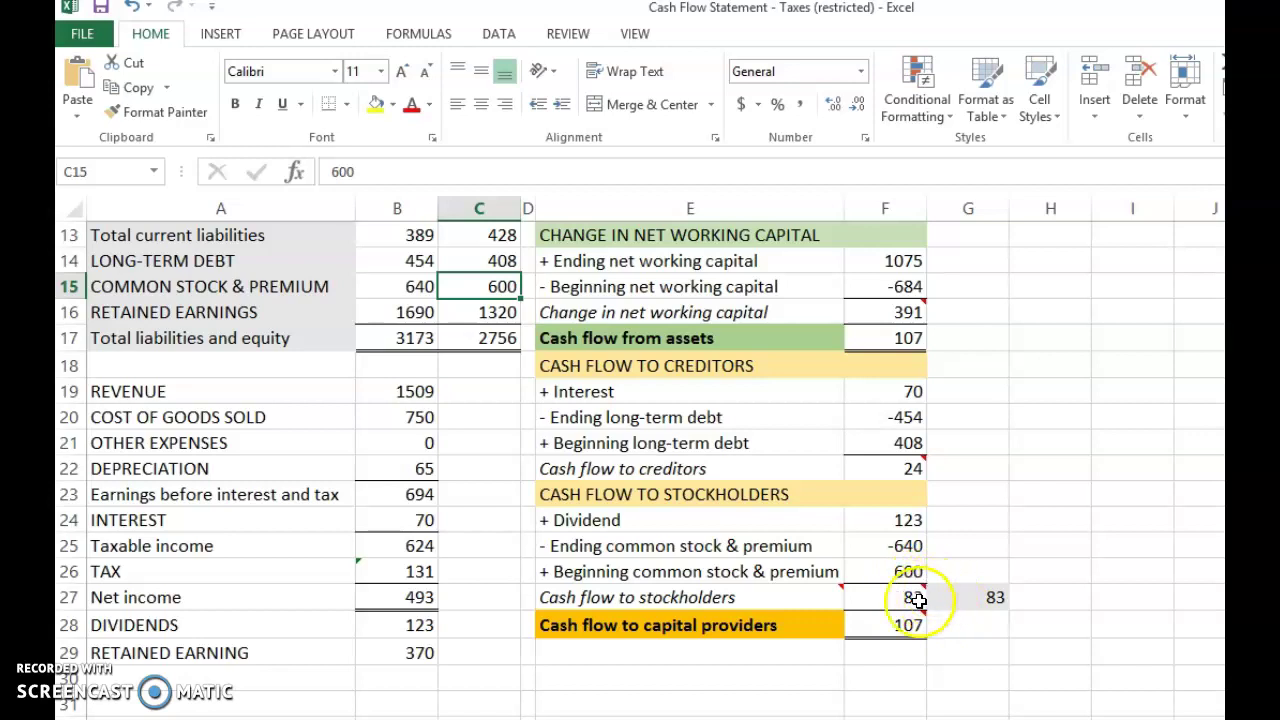
{"action": "mouse_move", "coordinate": [897, 609]}
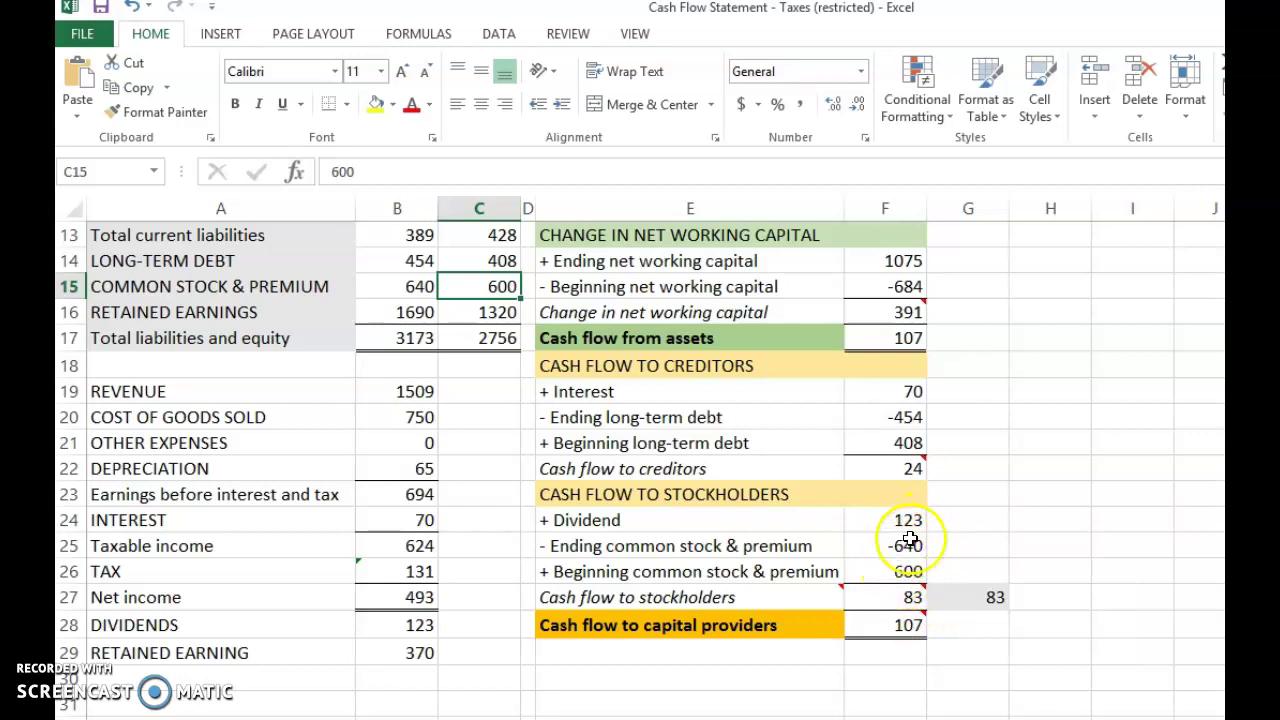
{"action": "left_click", "coordinate": [895, 597]}
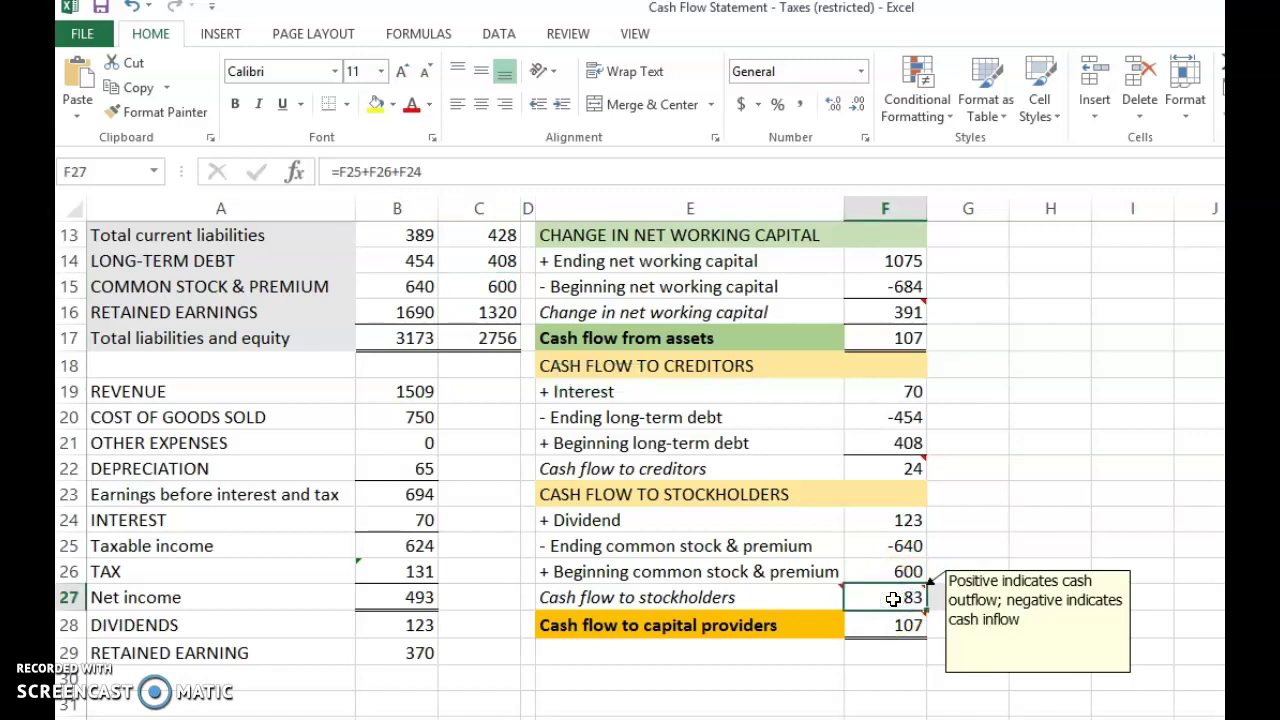
- Examine the alternative stockholder cash flow formula in G27, tracing its references to net income and the 2018 and 2017 equity cells
{"action": "left_click", "coordinate": [971, 601]}
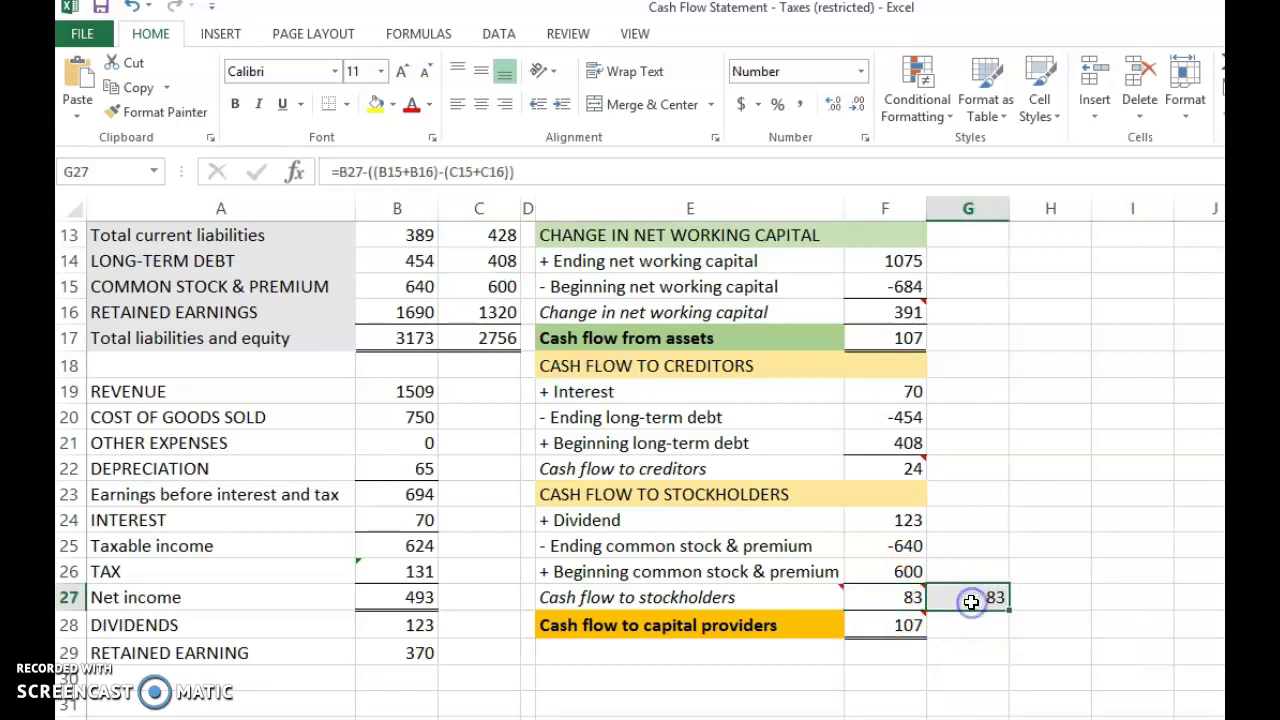
{"action": "left_click", "coordinate": [385, 285]}
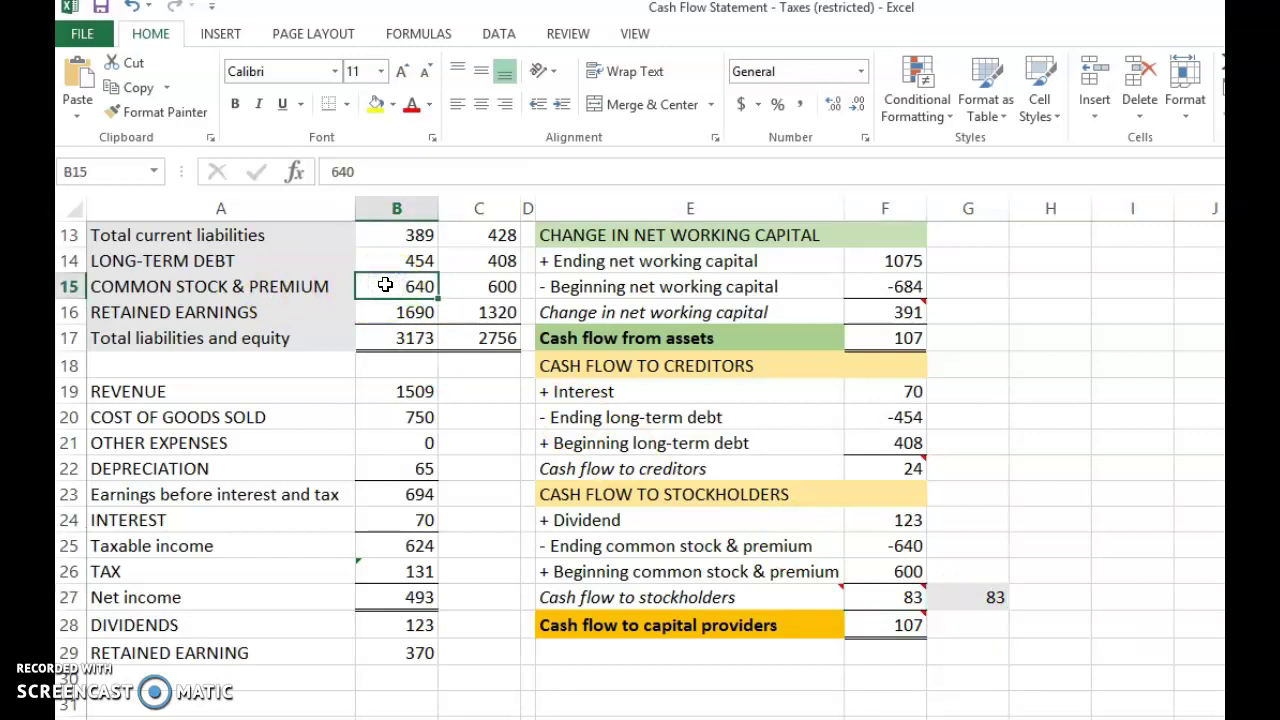
{"action": "left_click", "coordinate": [406, 310]}
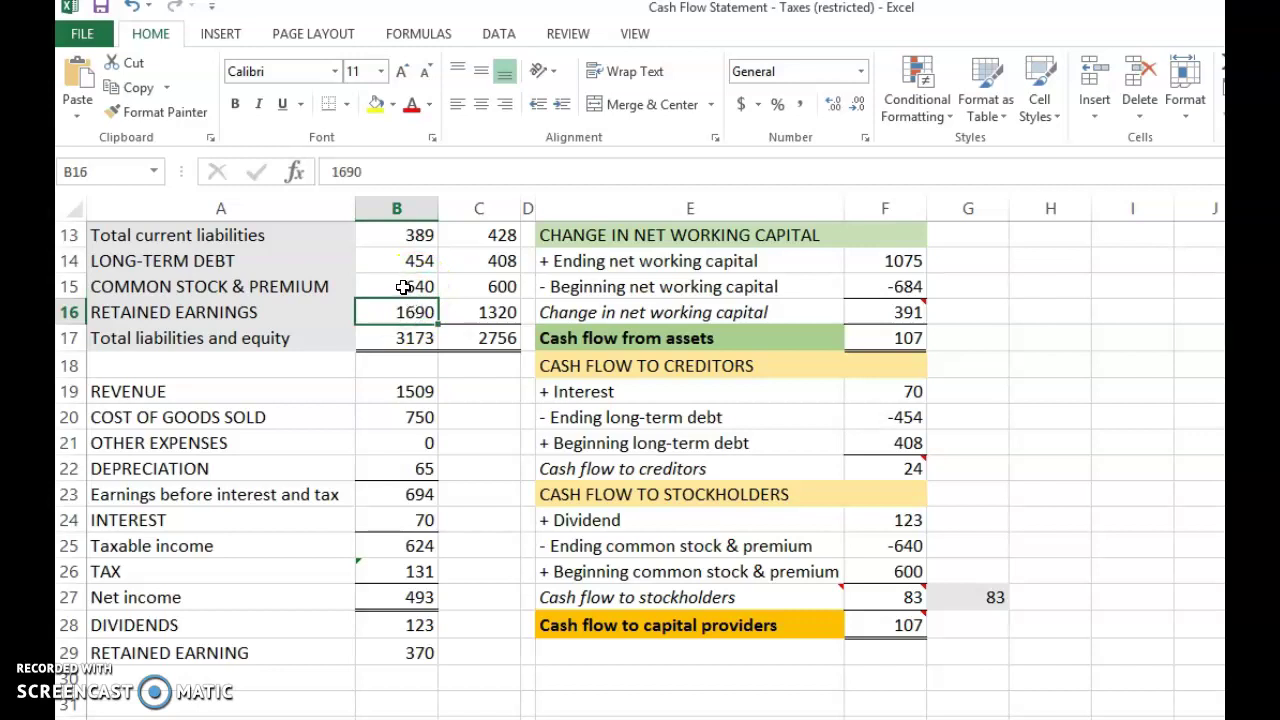
{"action": "left_click_drag", "start_coordinate": [403, 287], "coordinate": [403, 306]}
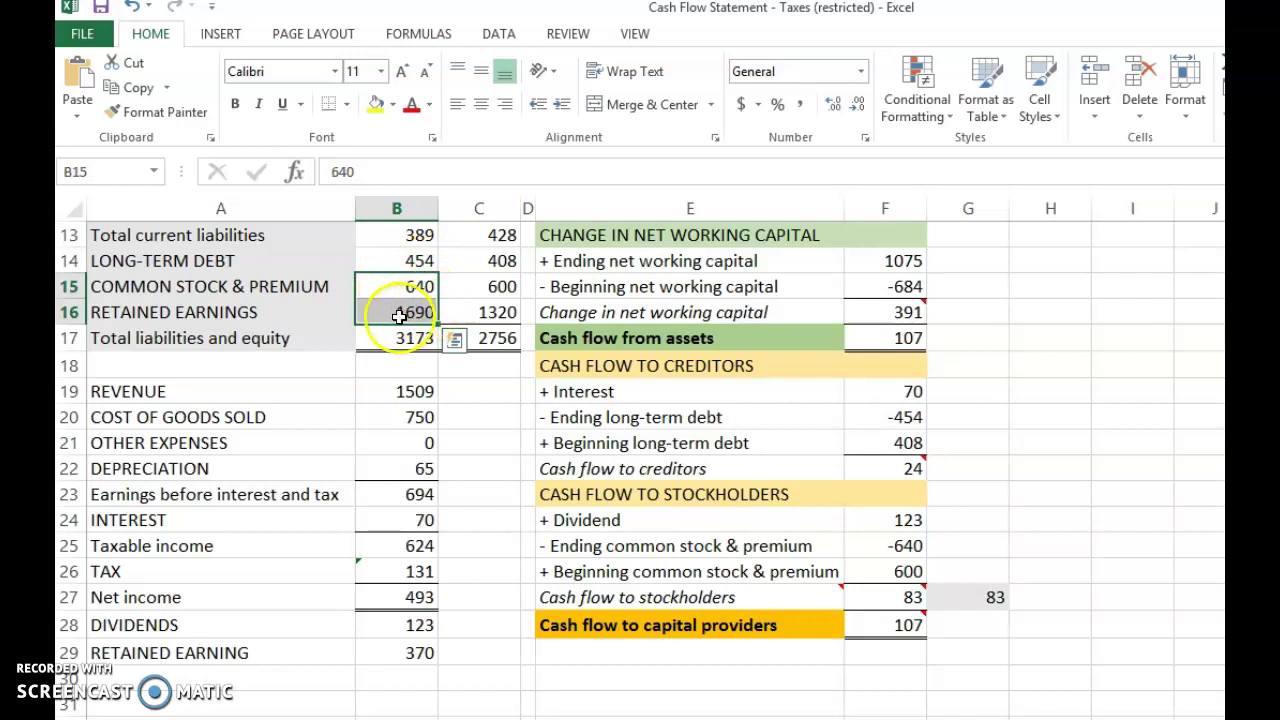
{"action": "left_click_drag", "start_coordinate": [471, 288], "coordinate": [477, 314]}
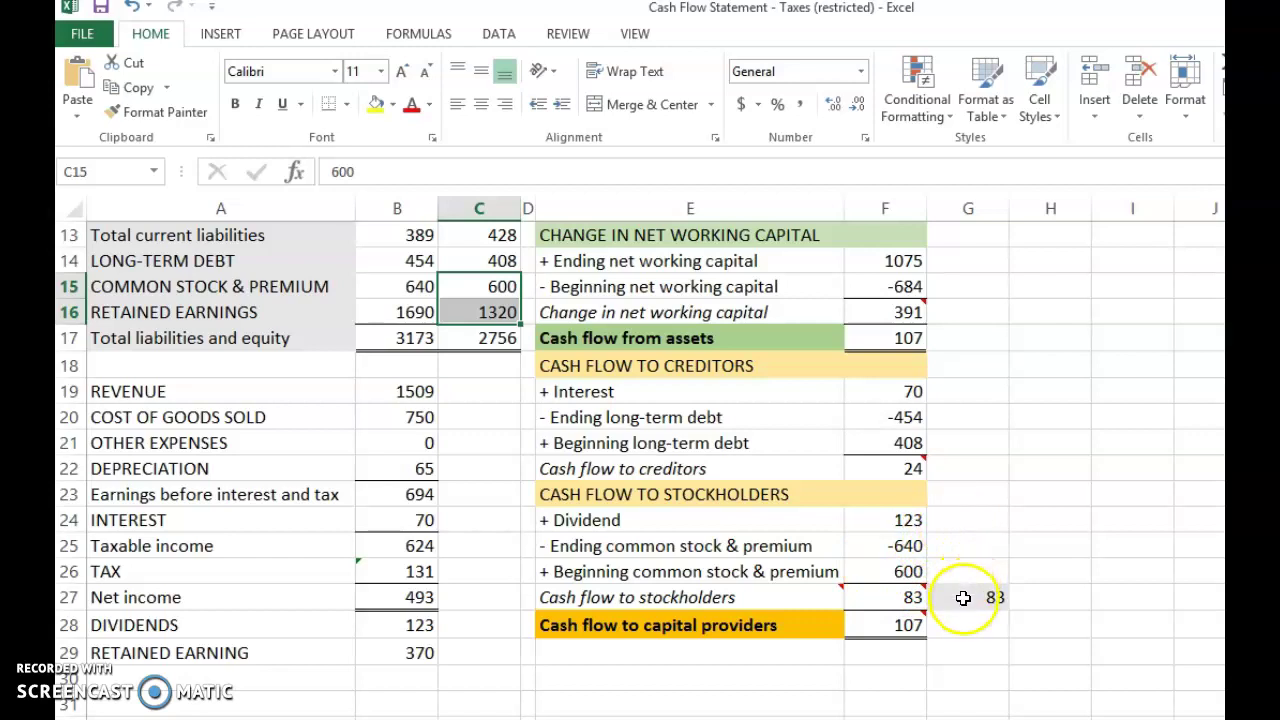
{"action": "left_click", "coordinate": [963, 597]}
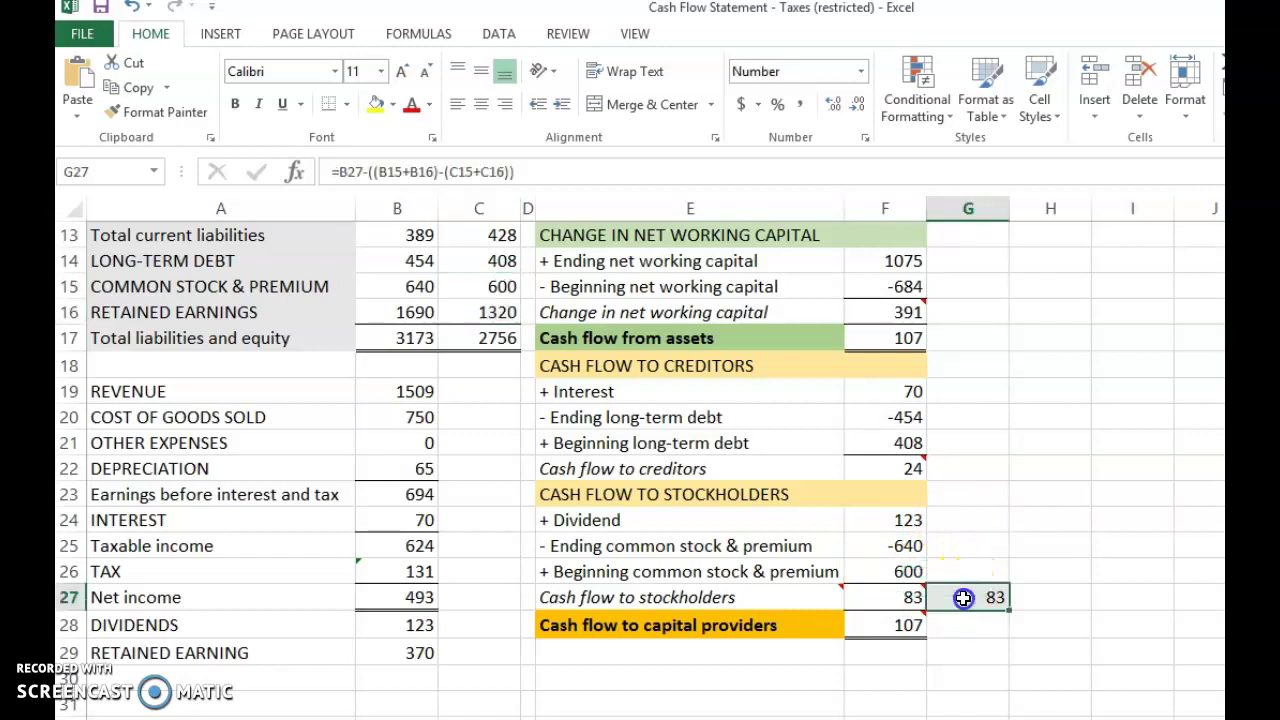
{"action": "left_click", "coordinate": [549, 171]}
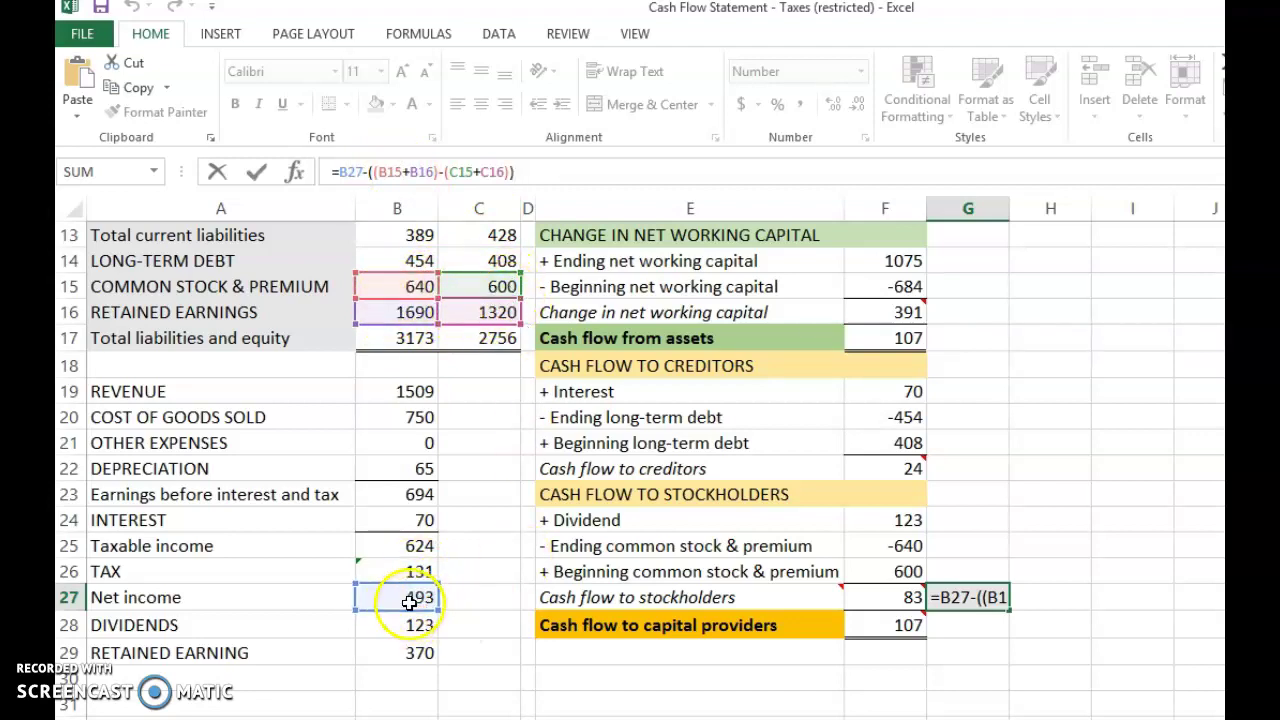
{"action": "left_click", "coordinate": [253, 175]}
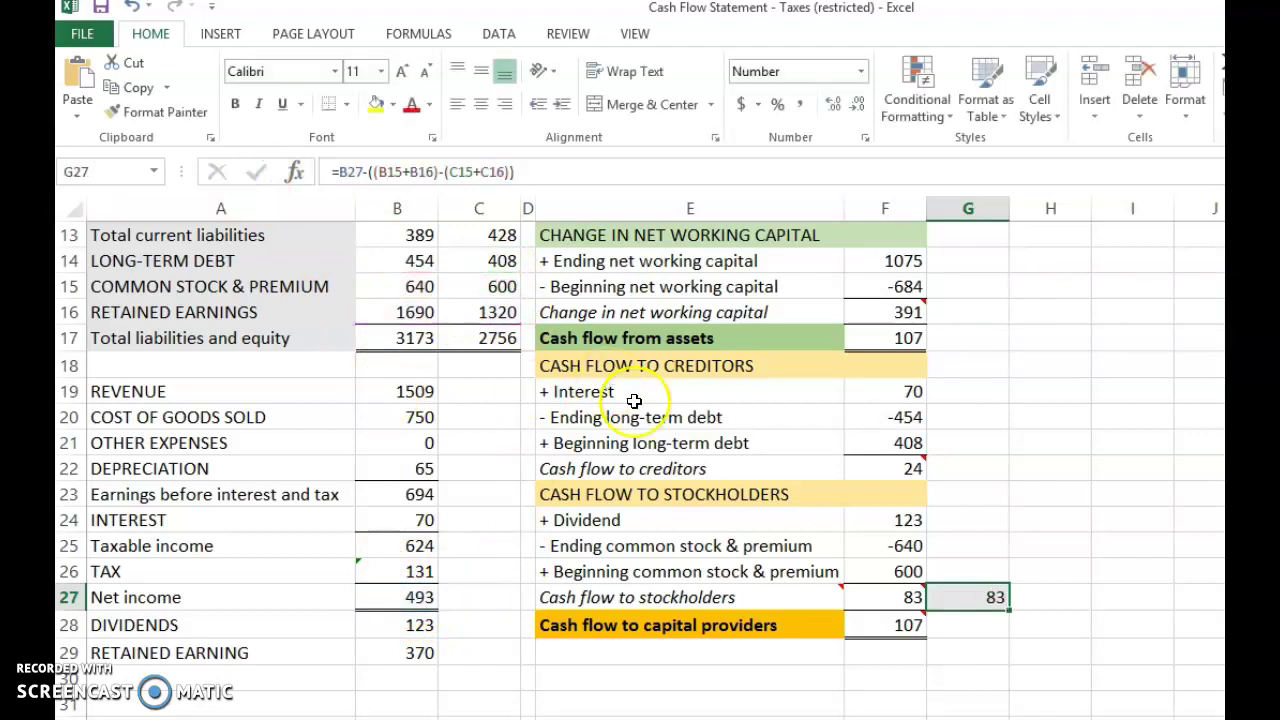
{"action": "left_click", "coordinate": [994, 552]}
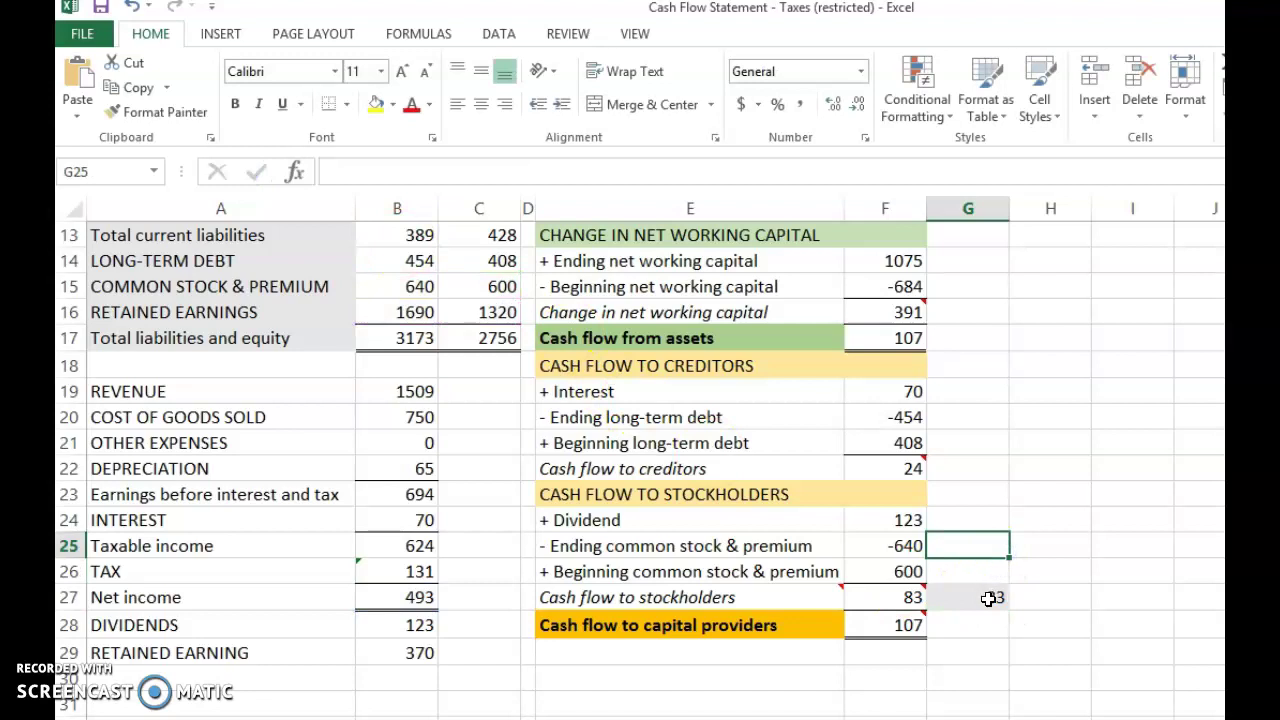
- Compare the two cash flow to stockholders formulas in F27 and G27
{"action": "left_click", "coordinate": [989, 598]}
{"action": "left_click", "coordinate": [904, 597]}
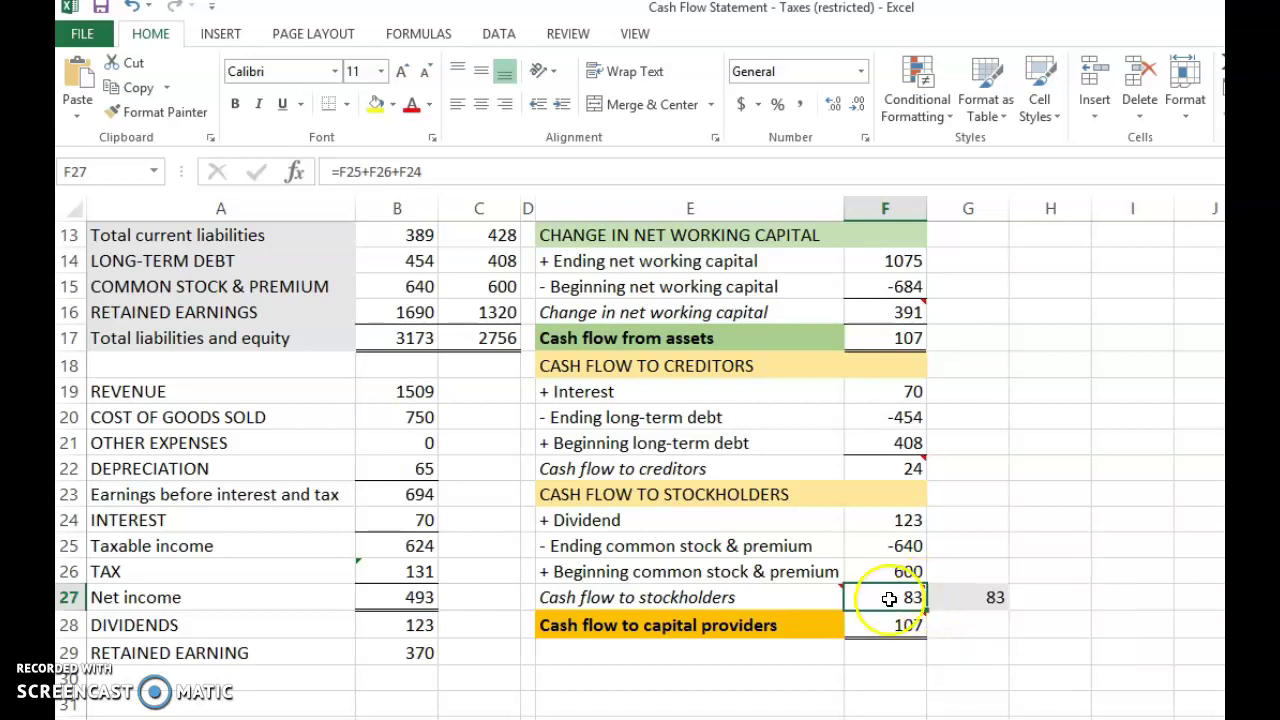
{"action": "left_click", "coordinate": [951, 597]}
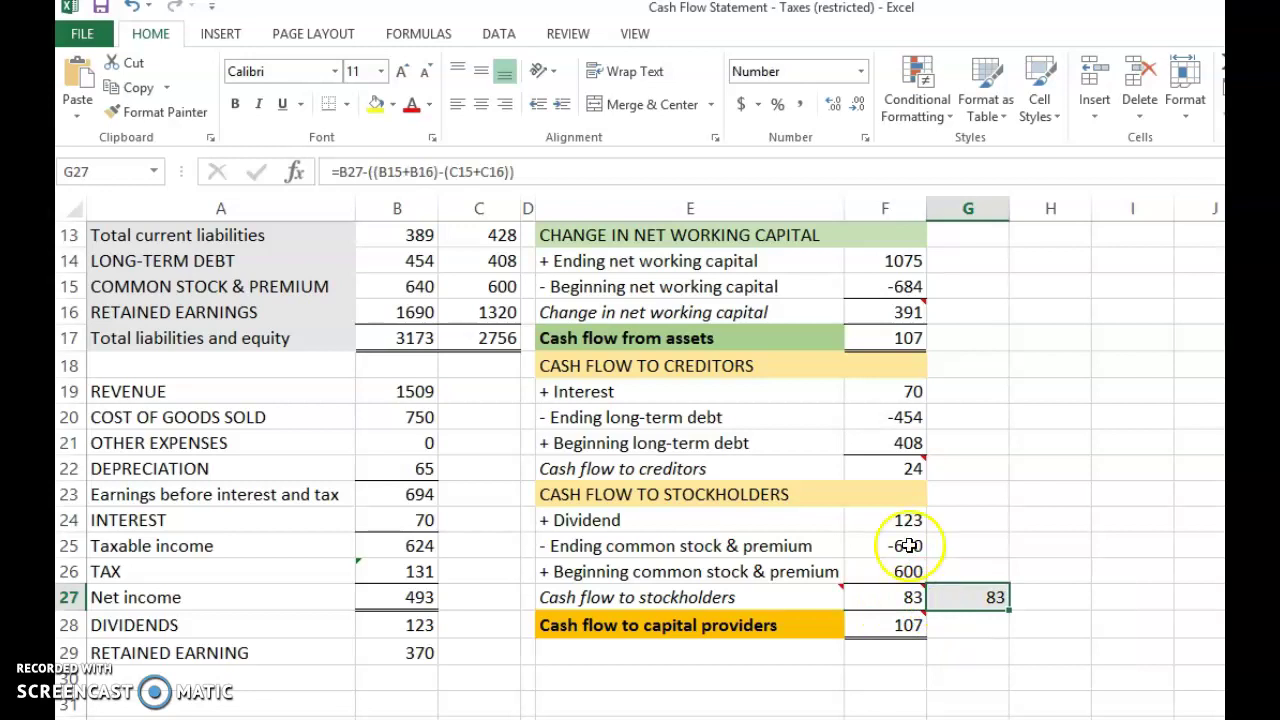
- Check how the creditor total in F22 and stockholder total in F27 feed F28, and compare F28 with cash flow from assets in F17
{"action": "left_click", "coordinate": [879, 466]}
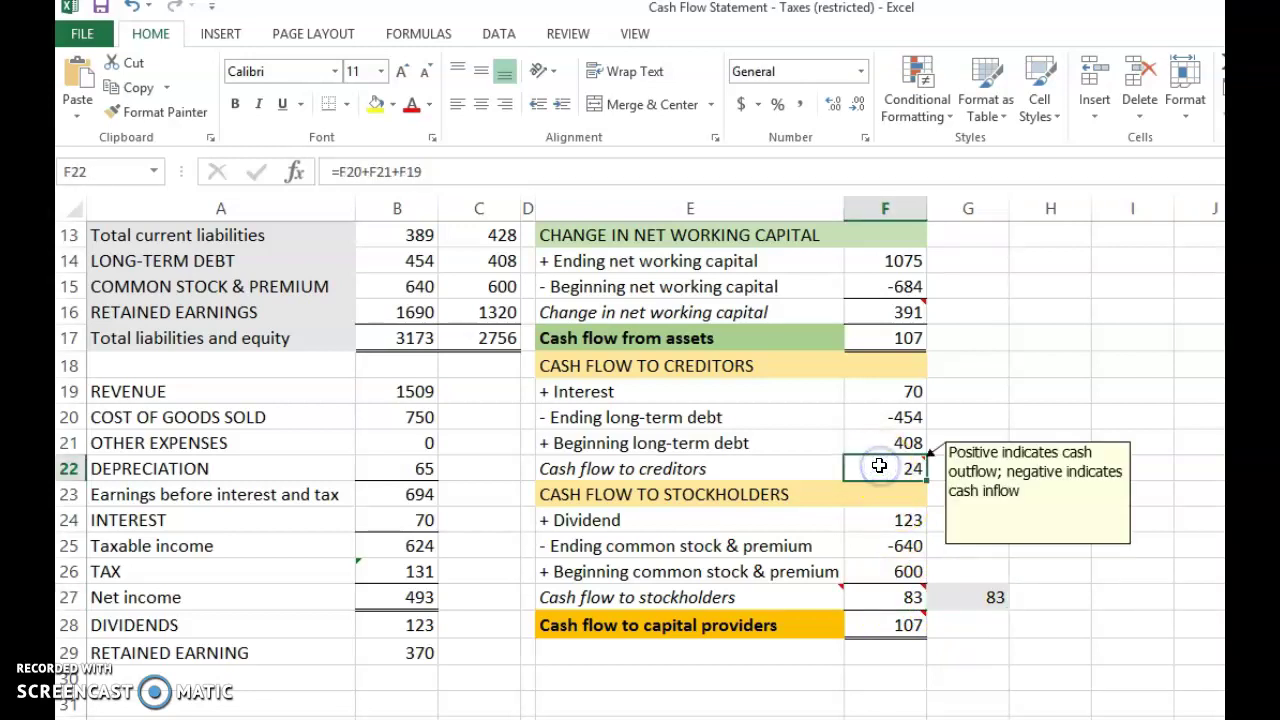
{"action": "left_click", "coordinate": [895, 598]}
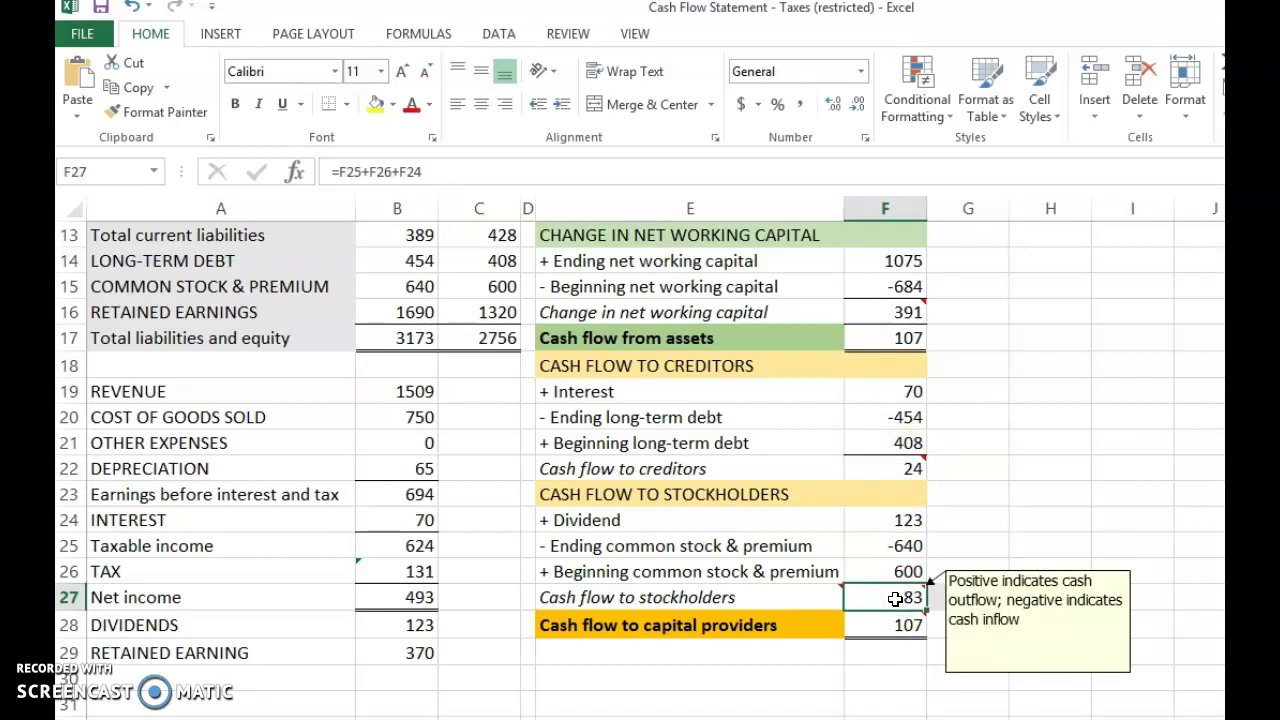
{"action": "left_click", "coordinate": [920, 467]}
{"action": "left_click", "coordinate": [906, 597]}
{"action": "left_click", "coordinate": [895, 630]}
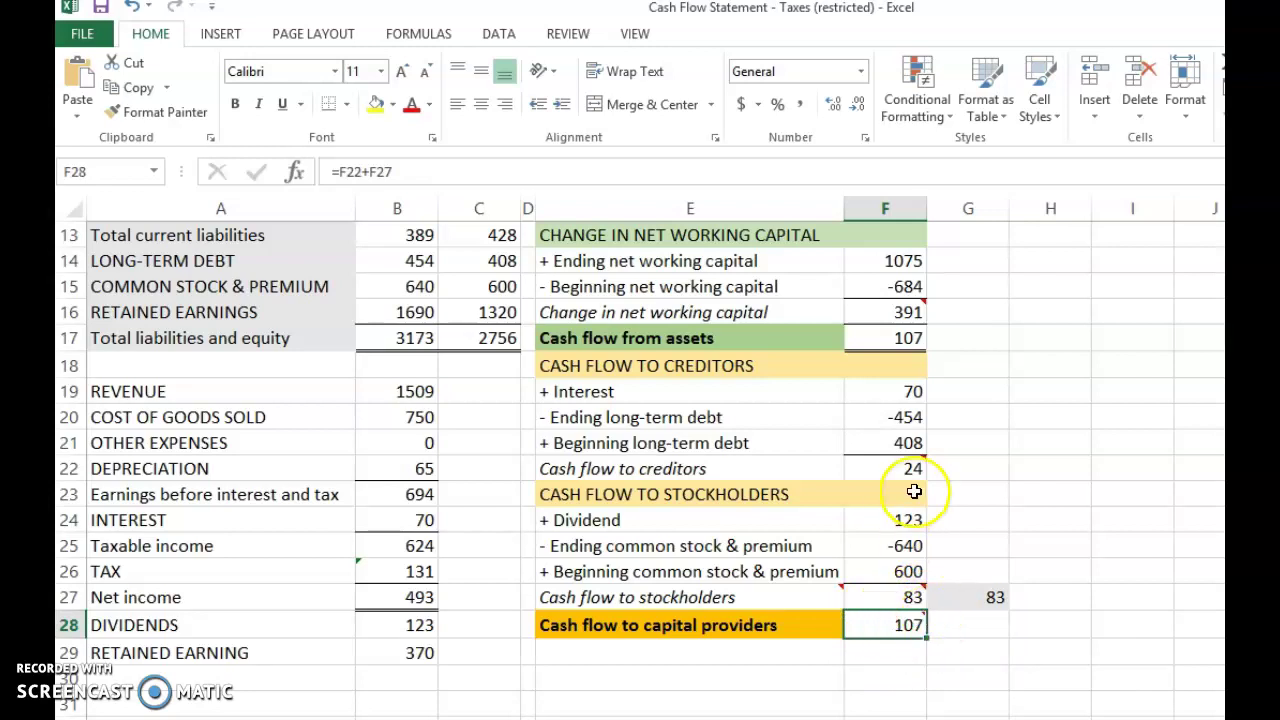
{"action": "left_click", "coordinate": [891, 338]}
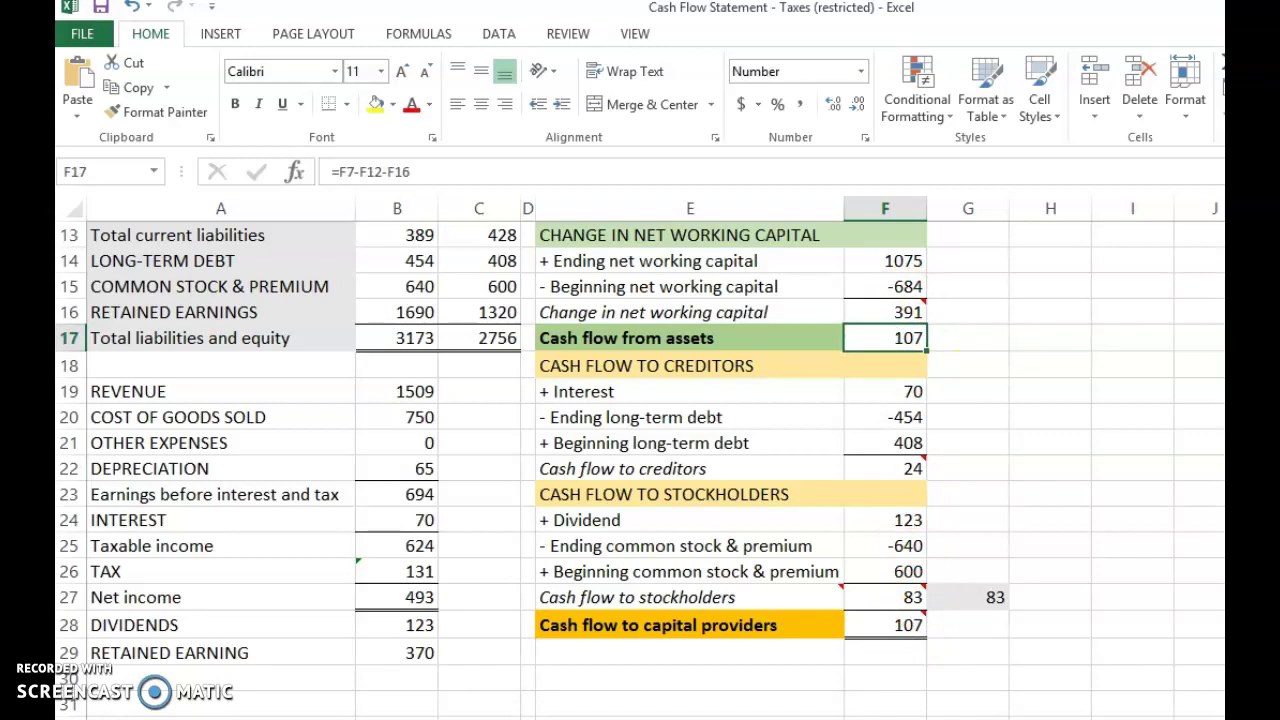
- Review the cash flow from assets components, inspecting net capital spending in F12 and change in net working capital in F16, and return to the capital provider sections
{"action": "scroll", "coordinate": [640, 470], "scroll_direction": "up", "scroll_amount": 3}
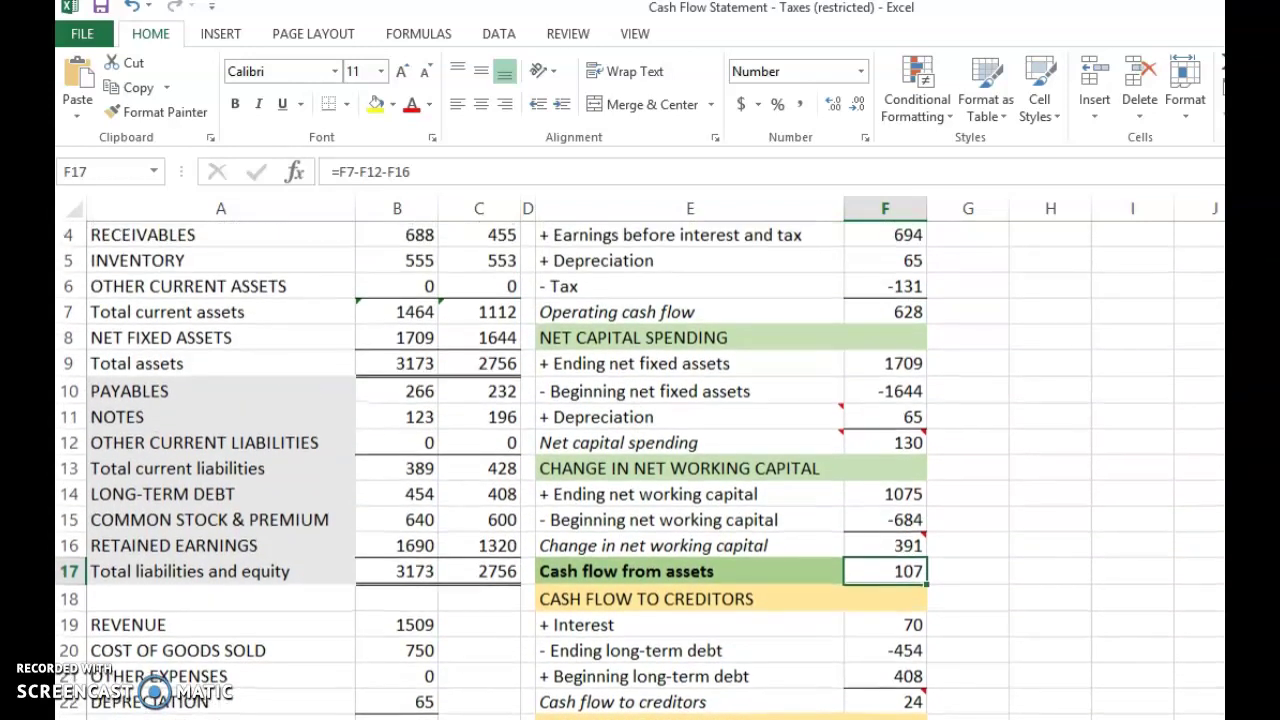
{"action": "scroll", "coordinate": [640, 470], "scroll_direction": "up", "scroll_amount": 1}
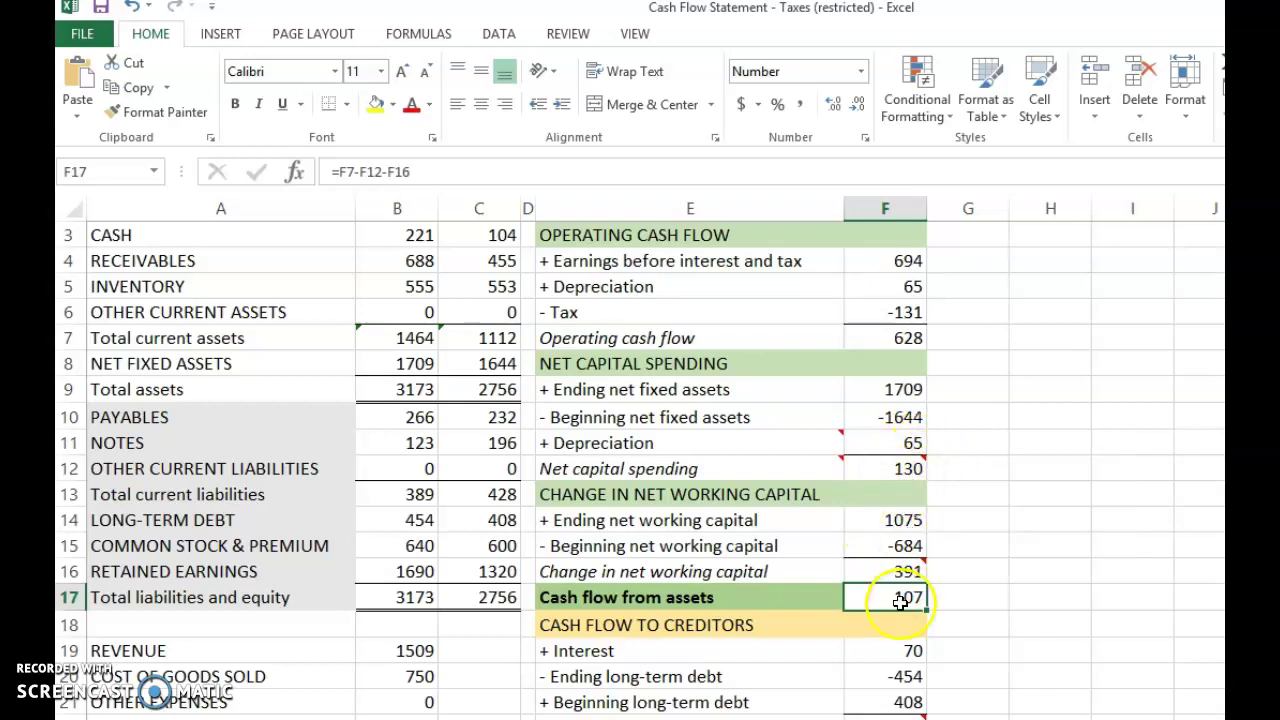
{"action": "mouse_move", "coordinate": [921, 570]}
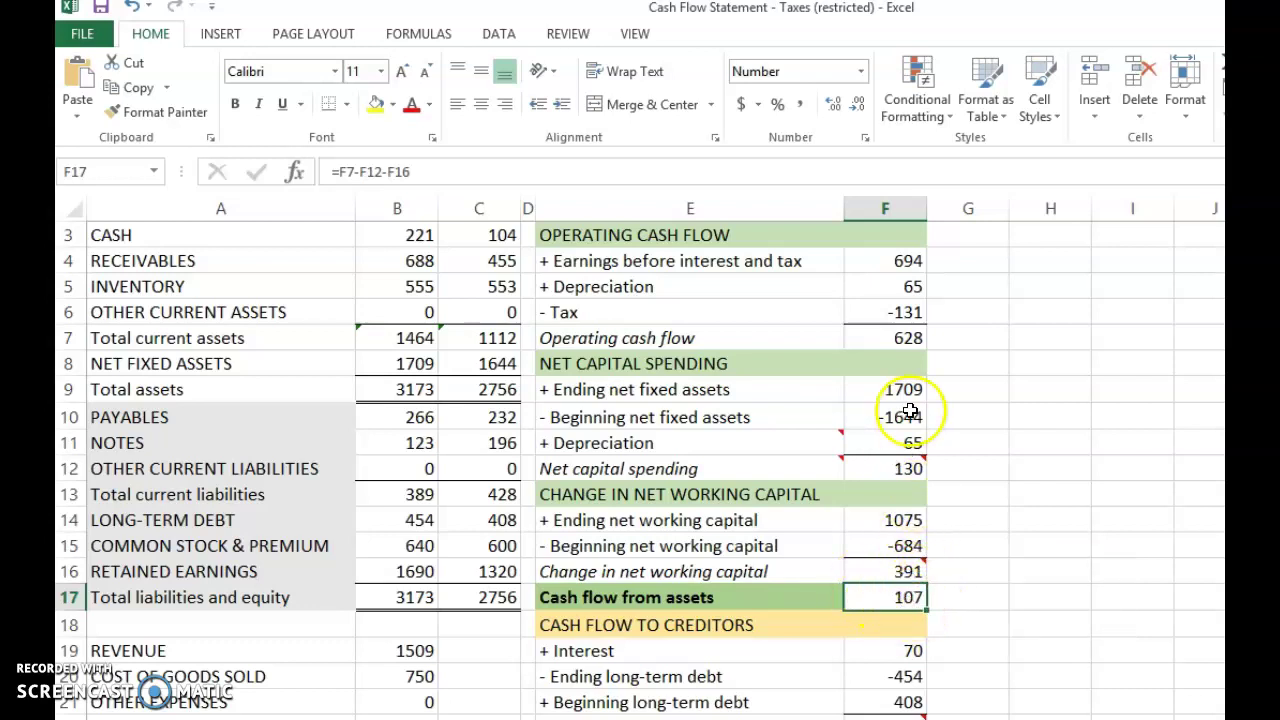
{"action": "left_click", "coordinate": [908, 467]}
{"action": "left_click", "coordinate": [910, 571]}
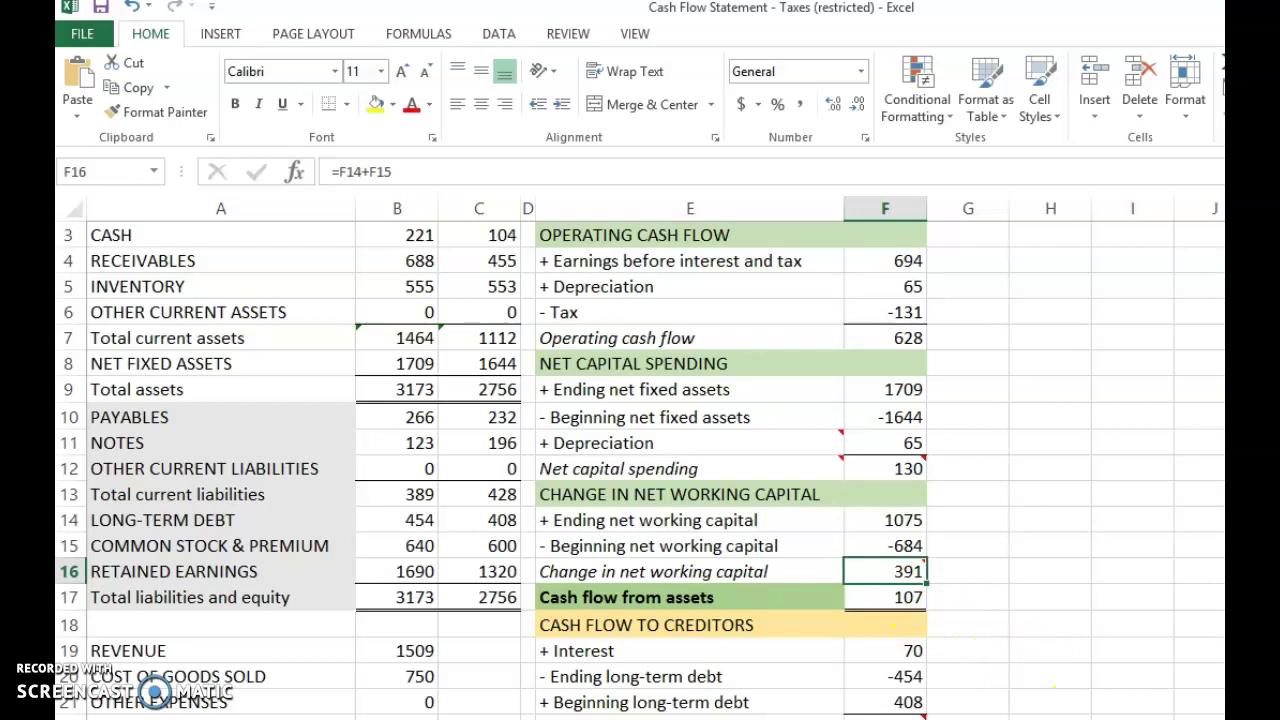
{"action": "scroll", "coordinate": [640, 470], "scroll_direction": "down", "scroll_amount": 3}
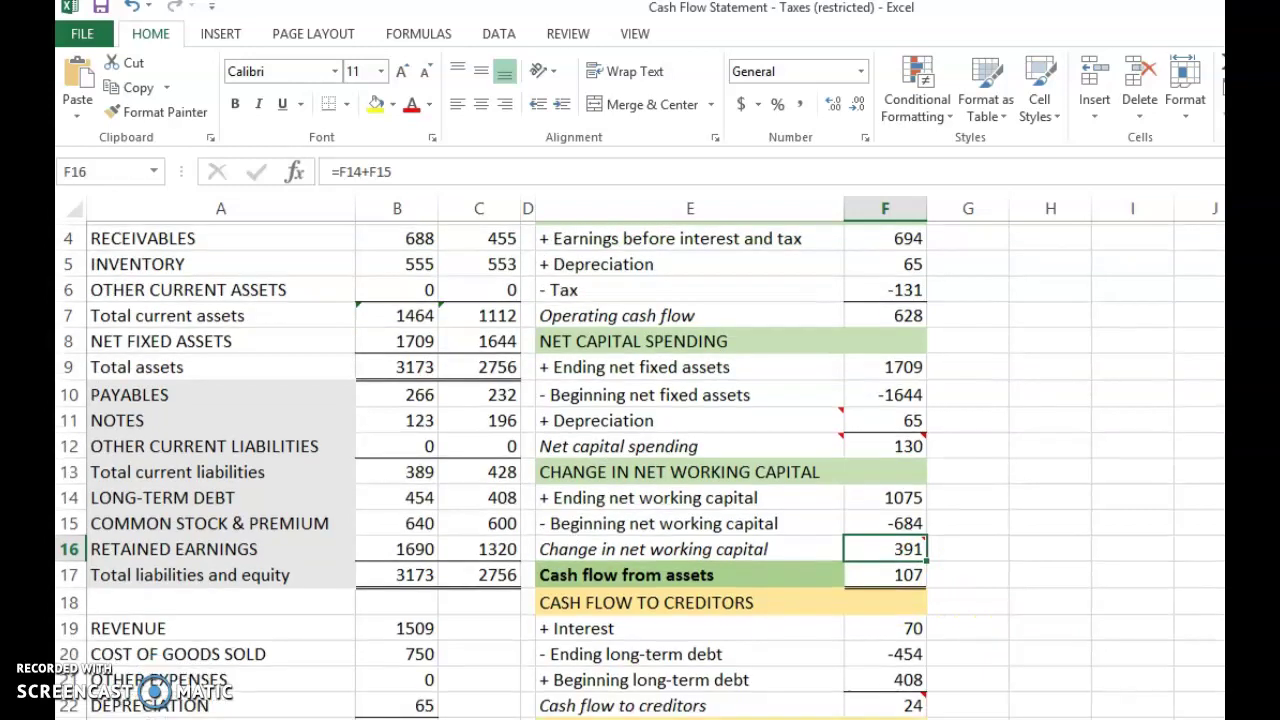
{"action": "scroll", "coordinate": [640, 470], "scroll_direction": "down", "scroll_amount": 1}
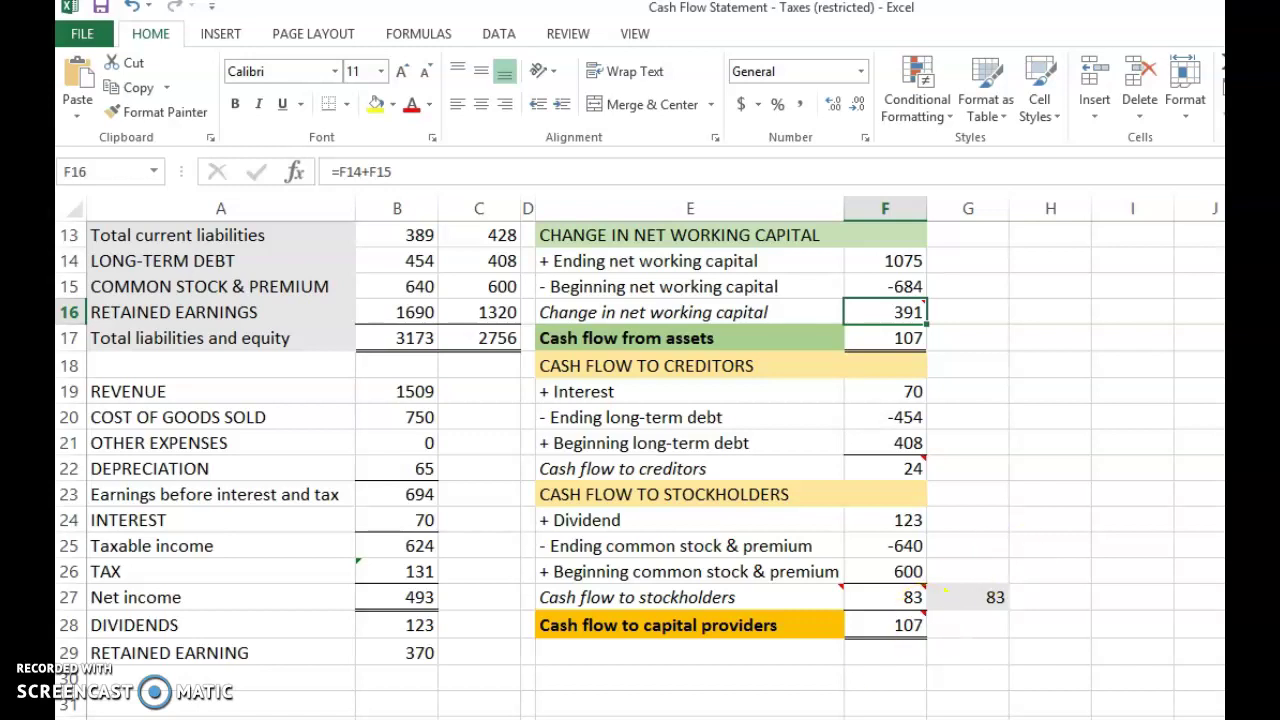
- Switch to the PowerPoint chapter deck, present it from the U.S. Corporation Part I example slide, and advance to Part II
{"action": "key", "text": "alt+Tab"}
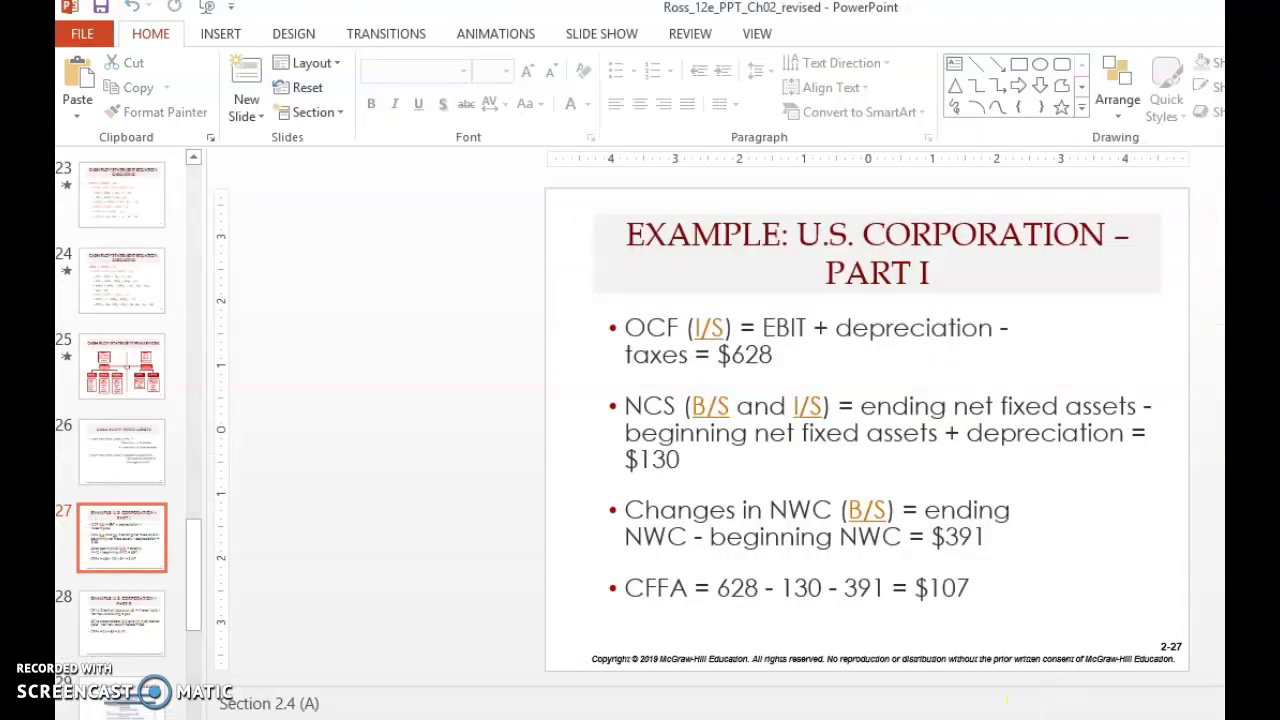
{"action": "key", "text": "shift+F5"}
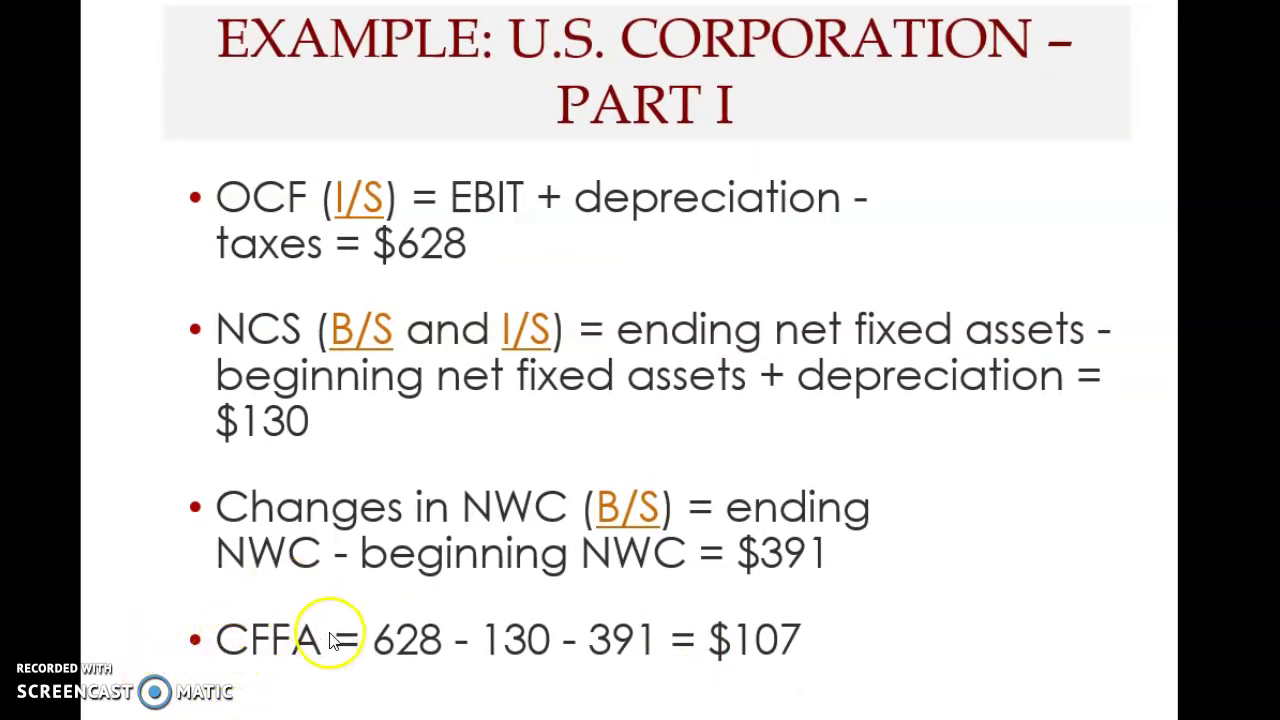
{"action": "left_click", "coordinate": [725, 625]}
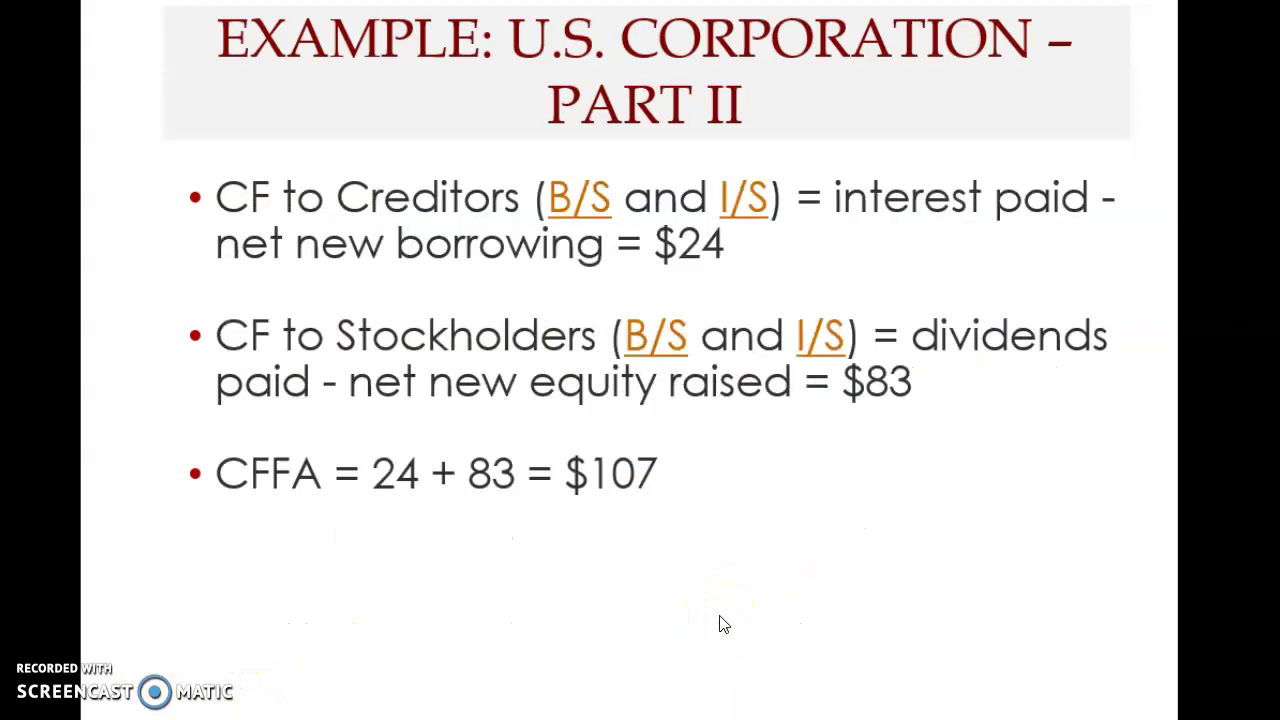